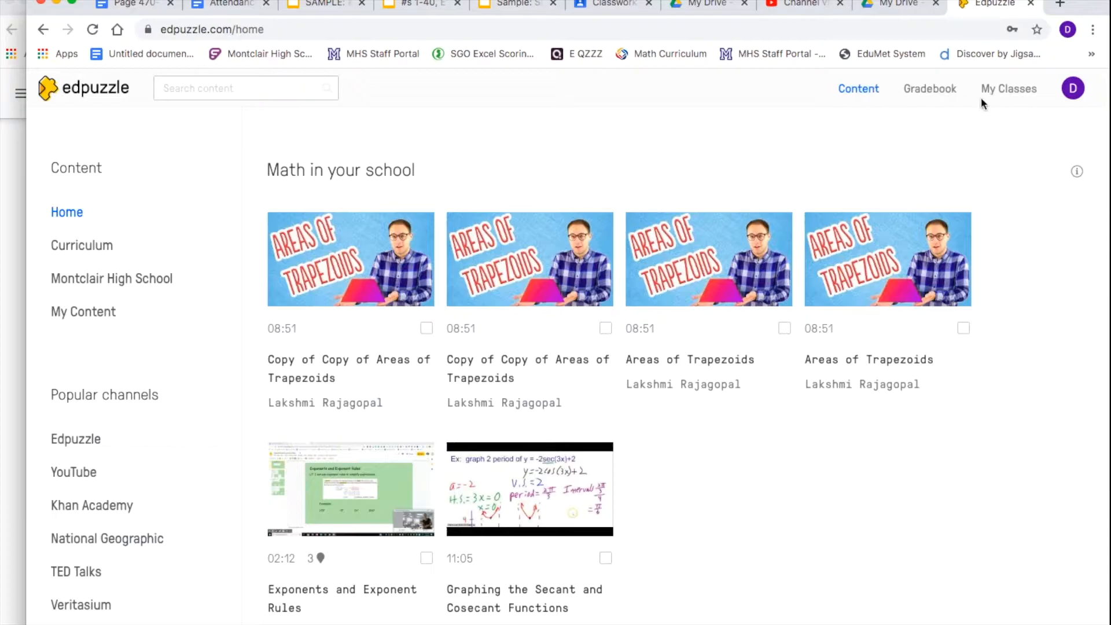
# Import the three Algebra II Honors classes, the Algebra II Academic class and Geometry Honors from Google Classroom into My Classes
pyautogui.click(1016, 93)
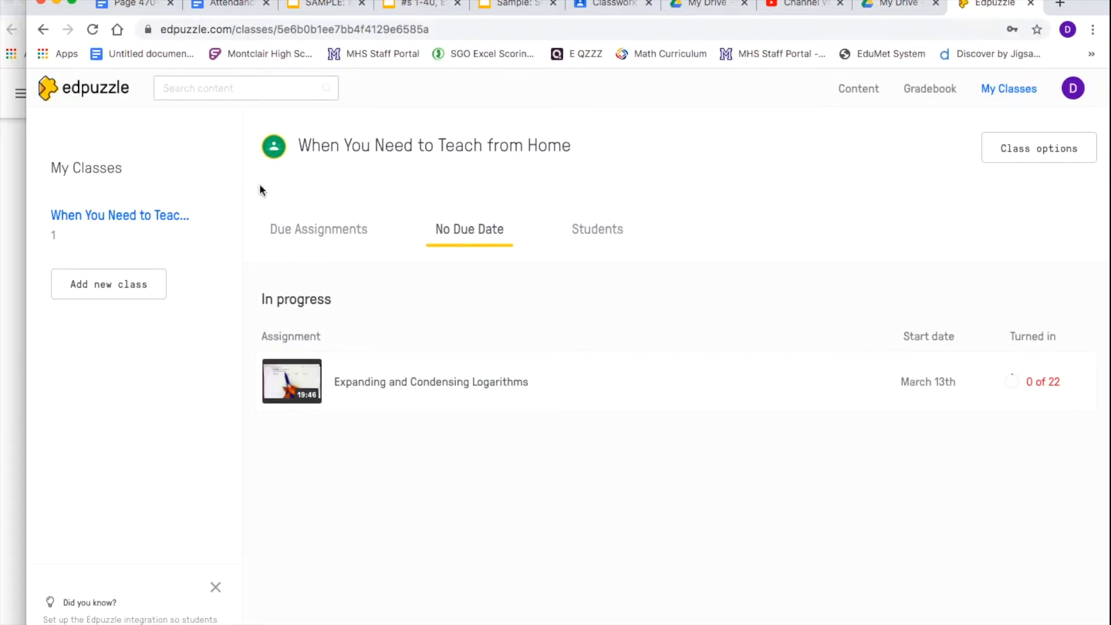
pyautogui.click(133, 283)
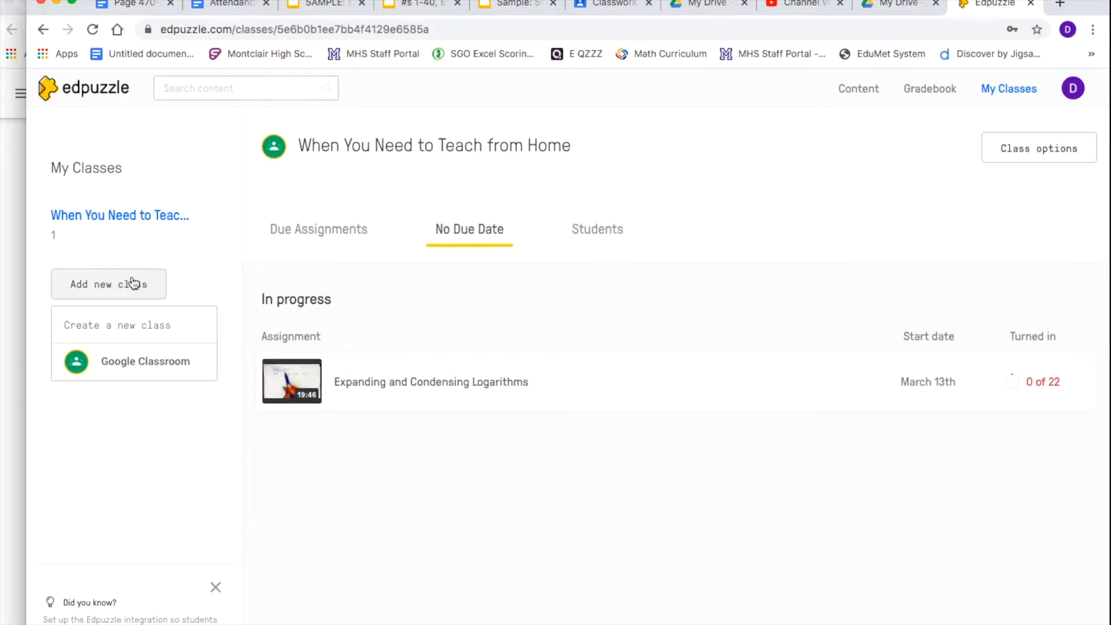
pyautogui.click(102, 367)
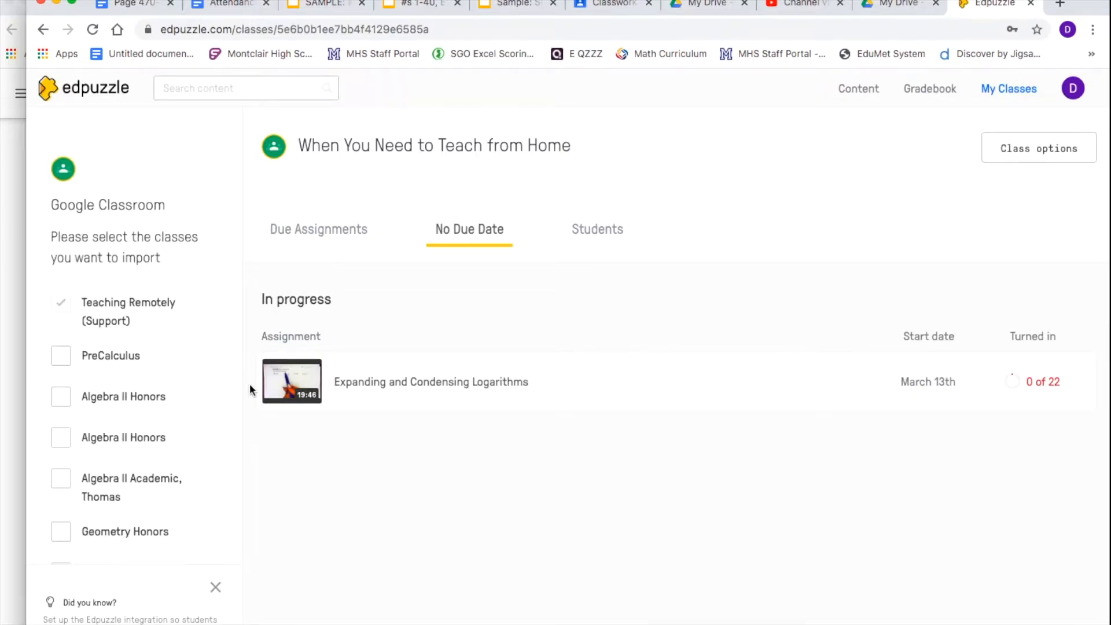
pyautogui.click(160, 405)
pyautogui.click(156, 440)
pyautogui.click(154, 491)
pyautogui.click(124, 535)
pyautogui.scroll(-3, 124, 541)
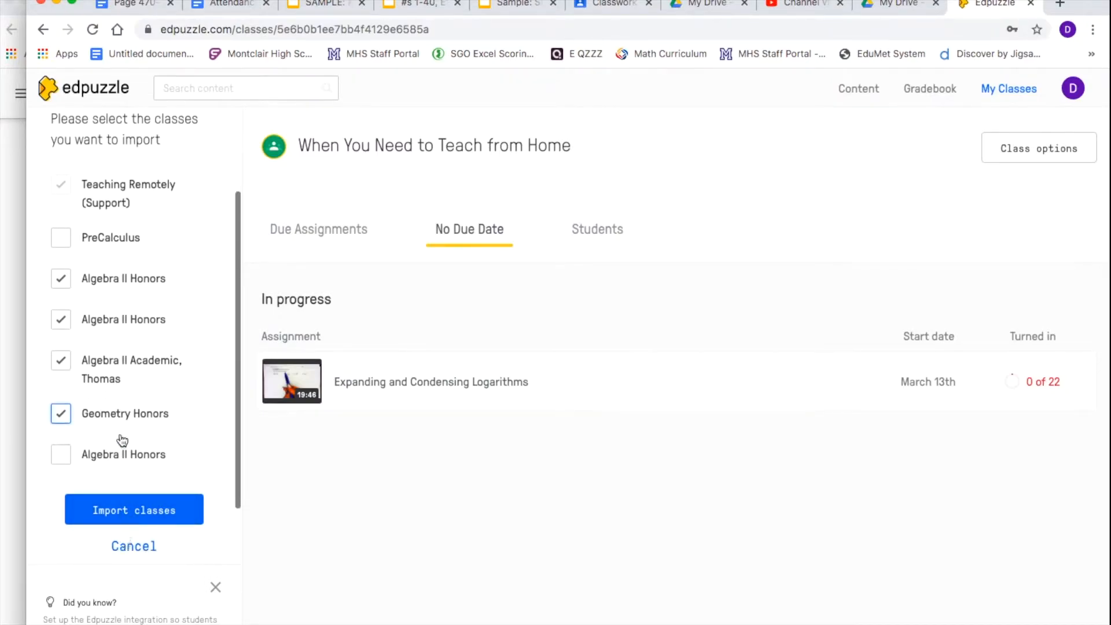
pyautogui.click(119, 456)
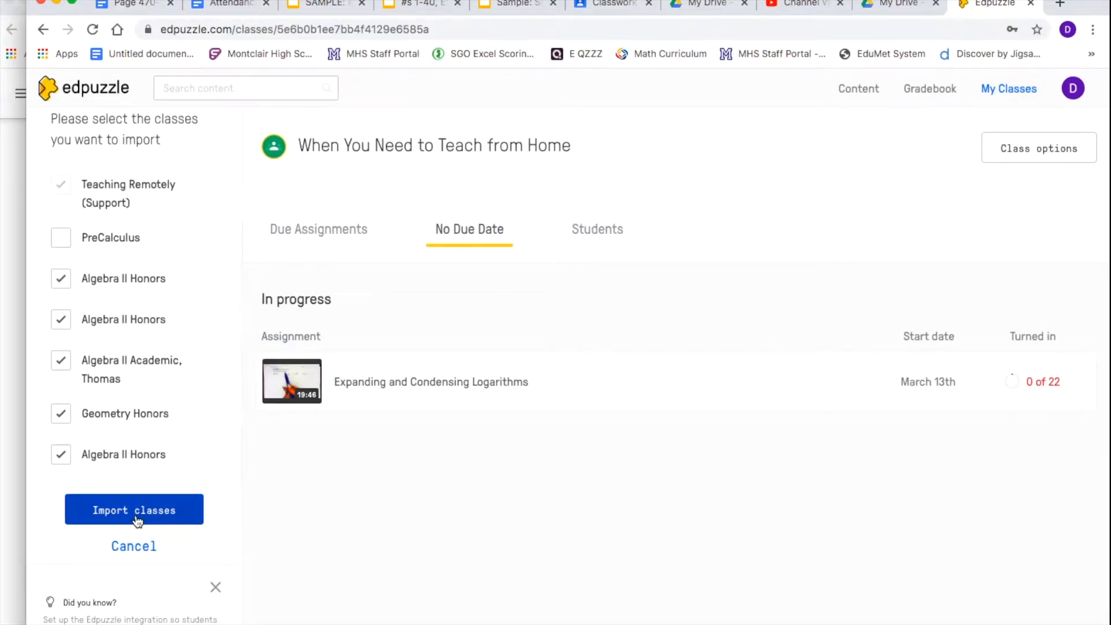
pyautogui.click(137, 521)
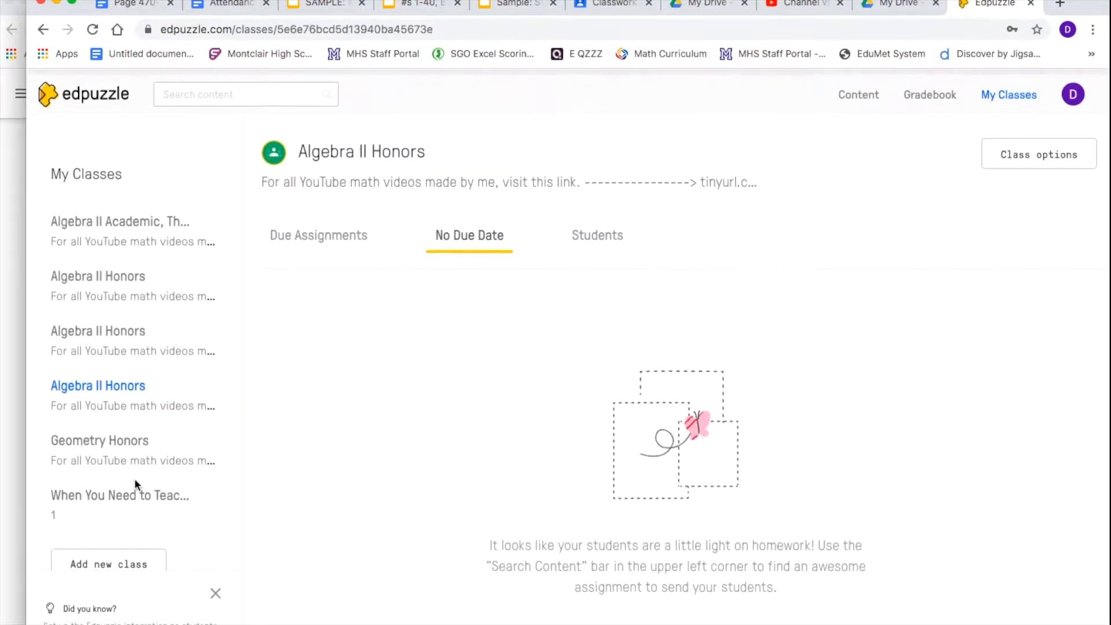
pyautogui.scroll(-2, 116, 369)
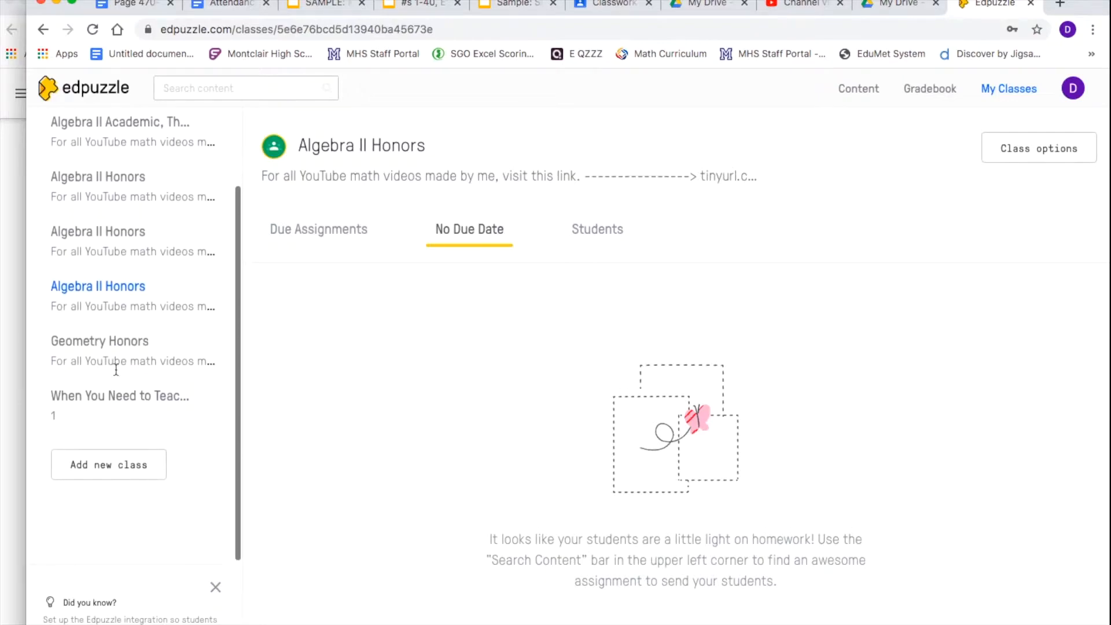
pyautogui.scroll(2, 116, 366)
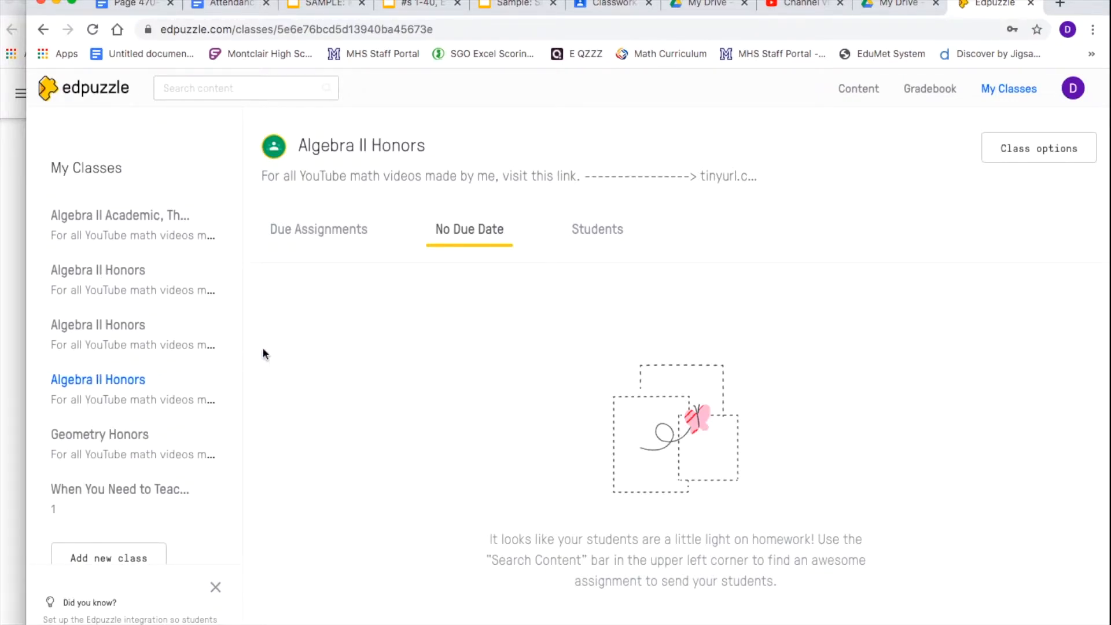
# Examine the gradebook of the When You Need to Teach from Home class, including every student's score and time spent
pyautogui.click(930, 90)
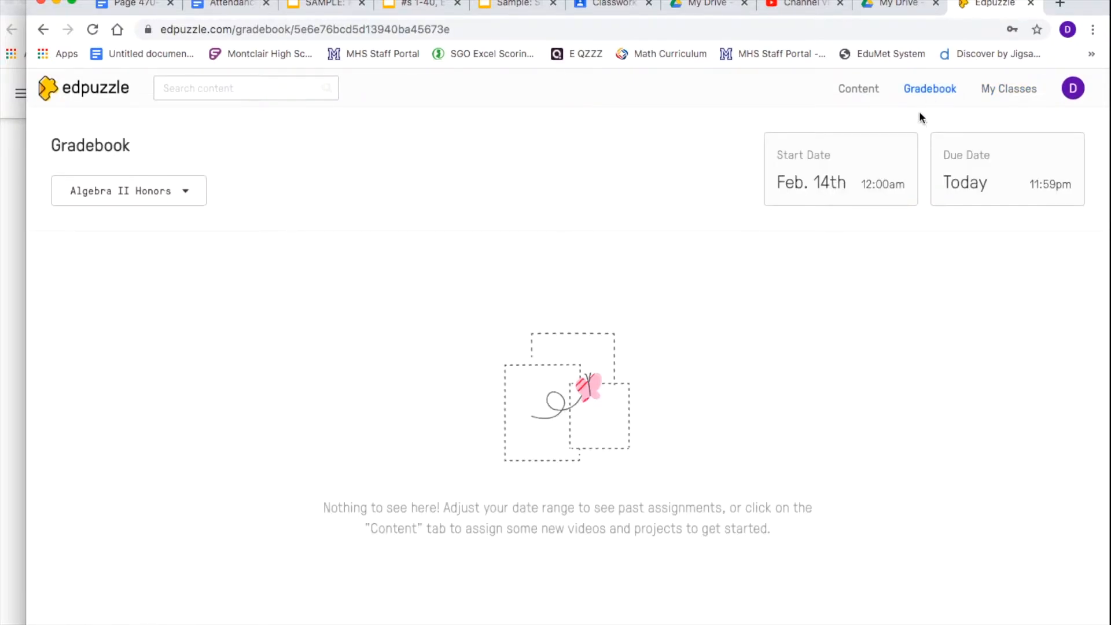
pyautogui.click(153, 196)
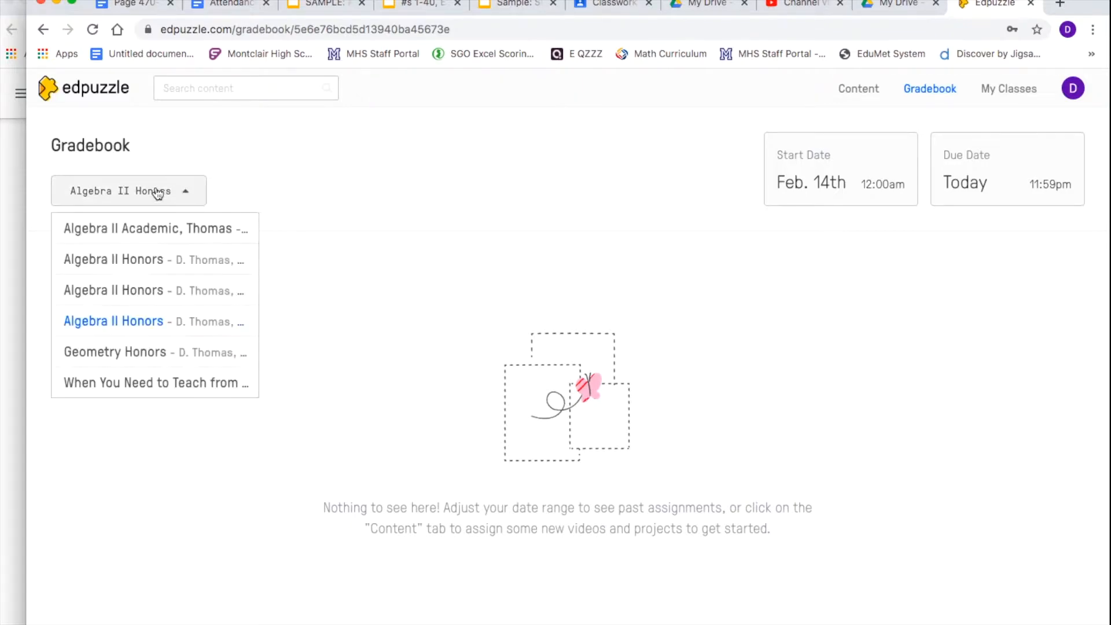
pyautogui.click(167, 379)
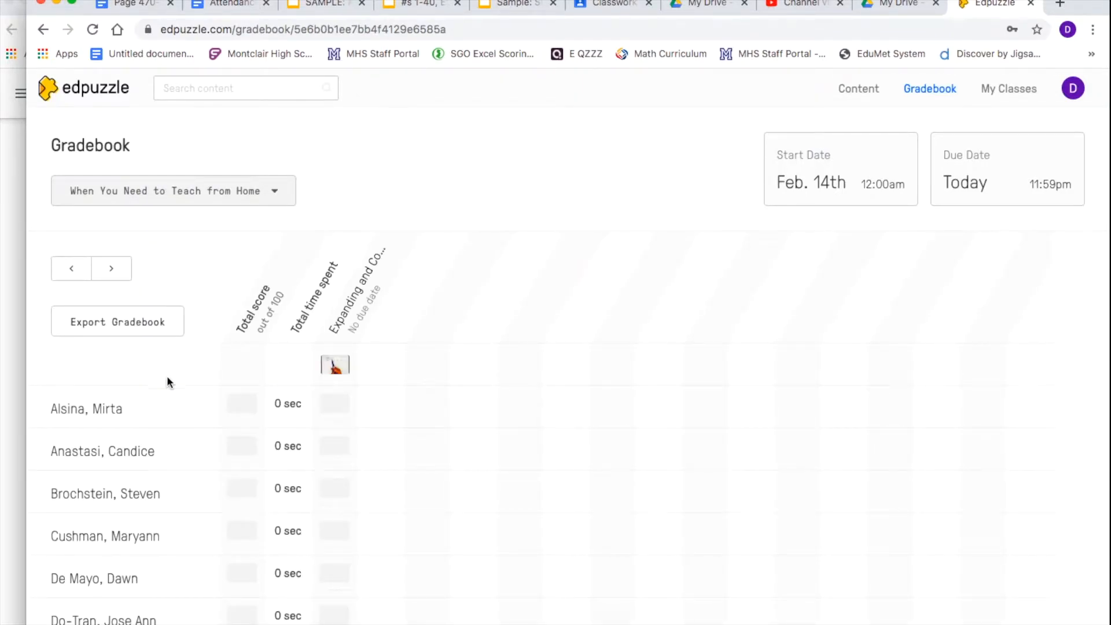
pyautogui.scroll(-10, 324, 371)
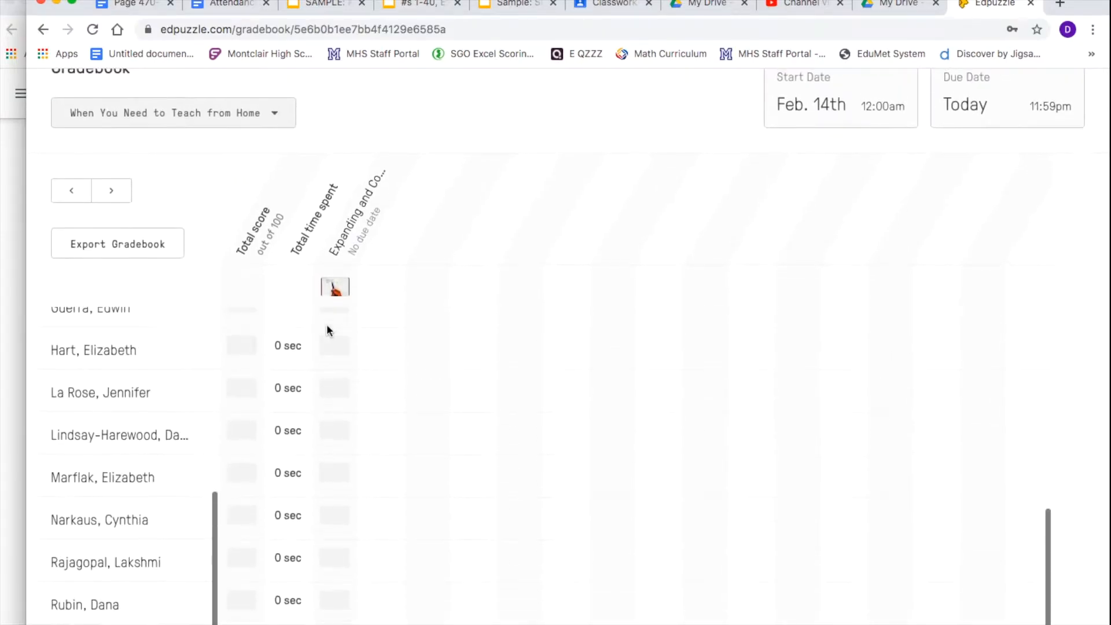
pyautogui.scroll(-3, 326, 324)
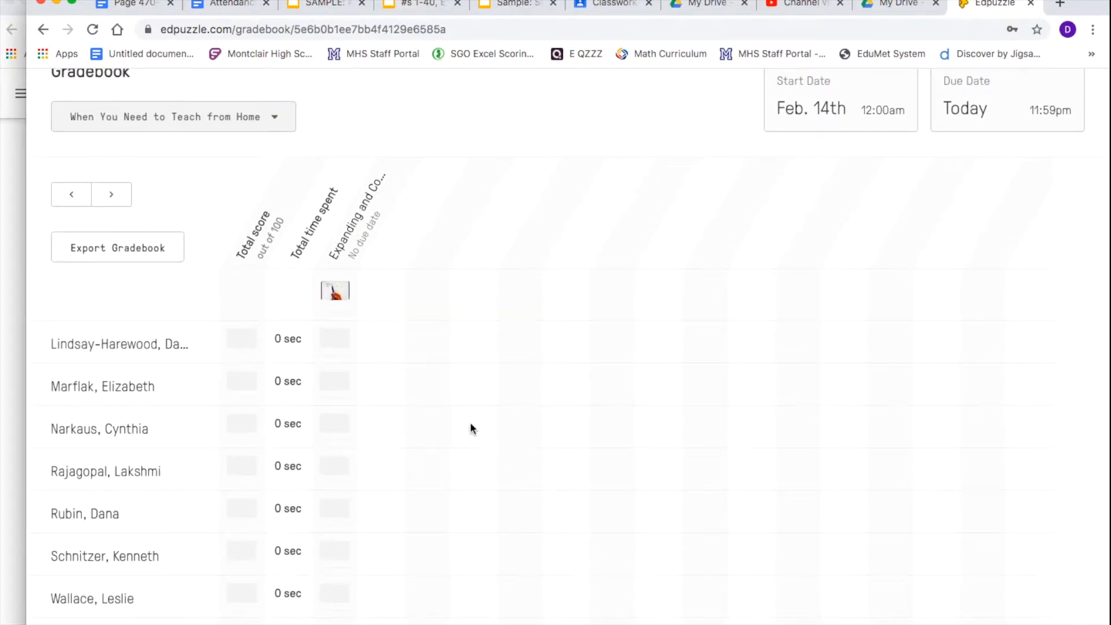
pyautogui.scroll(15, 470, 422)
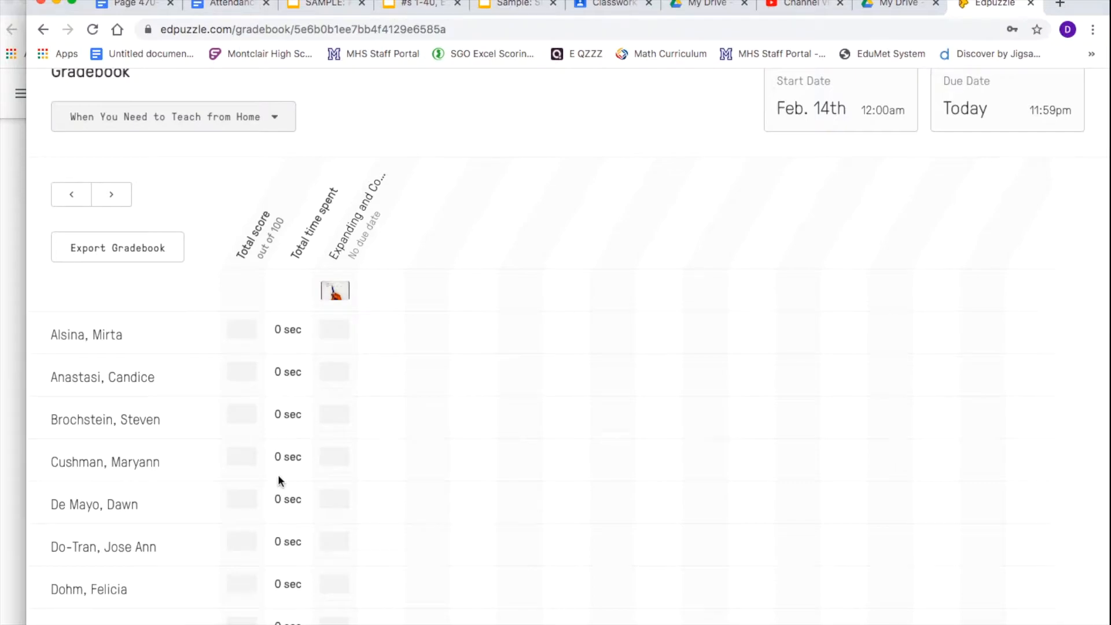
pyautogui.scroll(-10, 279, 475)
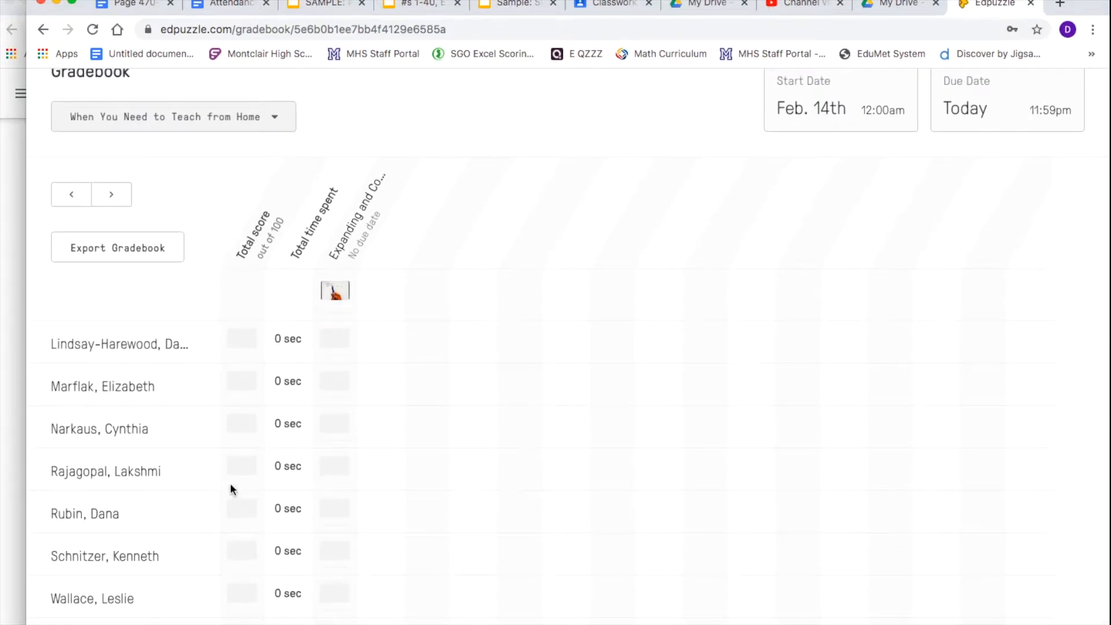
pyautogui.scroll(10, 296, 444)
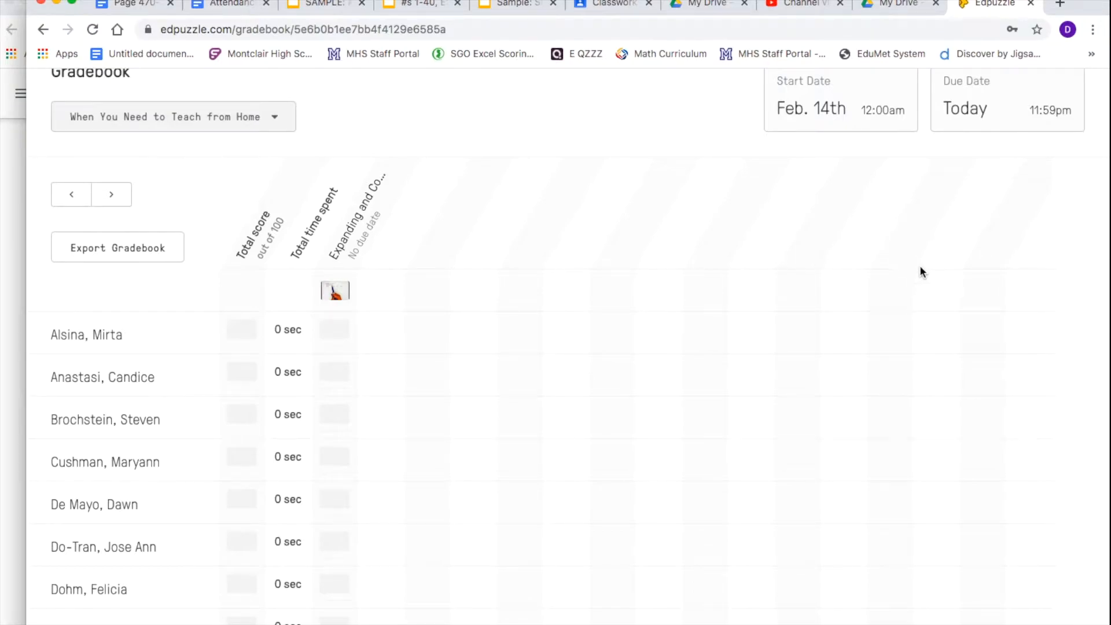
pyautogui.scroll(2, 909, 271)
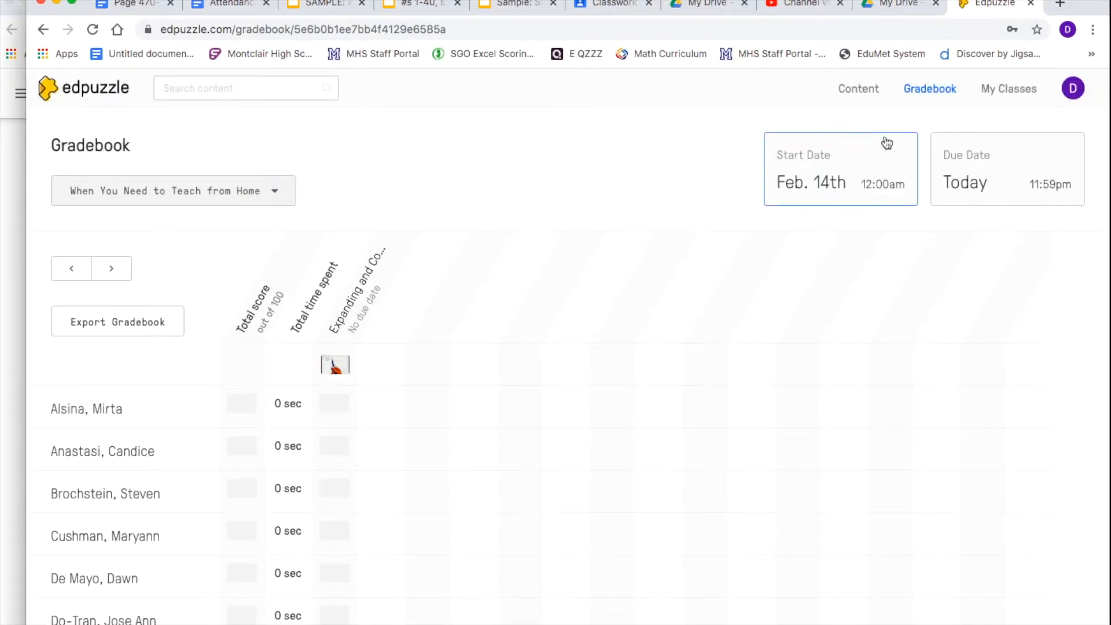
# Open the YouTube content channel, and copy the link of the "Exponential & Logarithmic Graphs: A Mini-Lesson" video from YouTube Studio
pyautogui.click(862, 91)
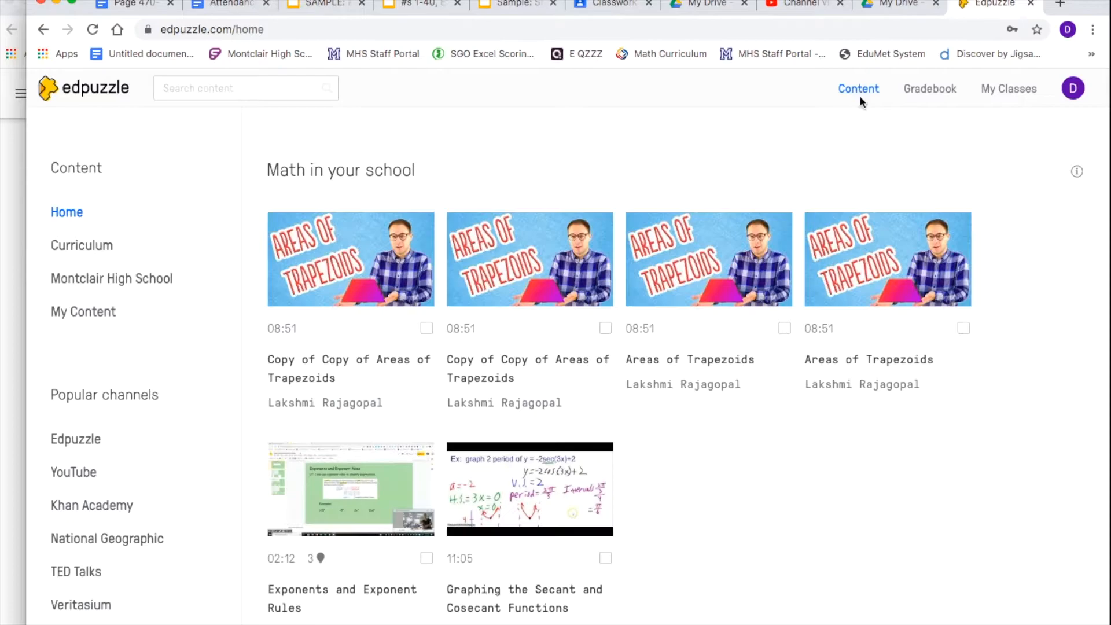
pyautogui.click(89, 470)
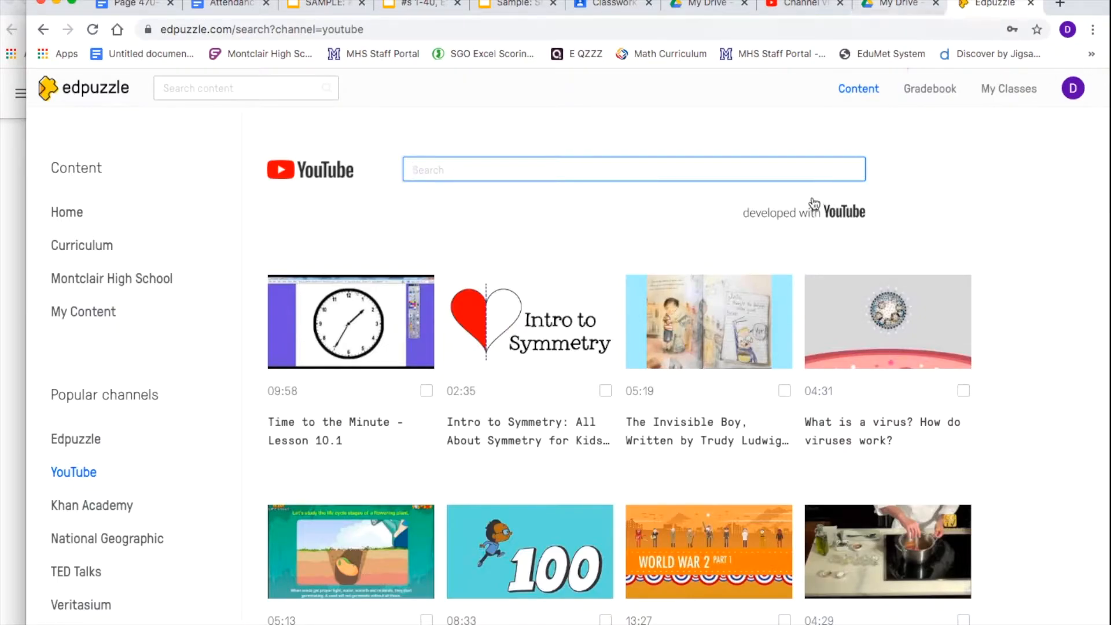
pyautogui.click(798, 5)
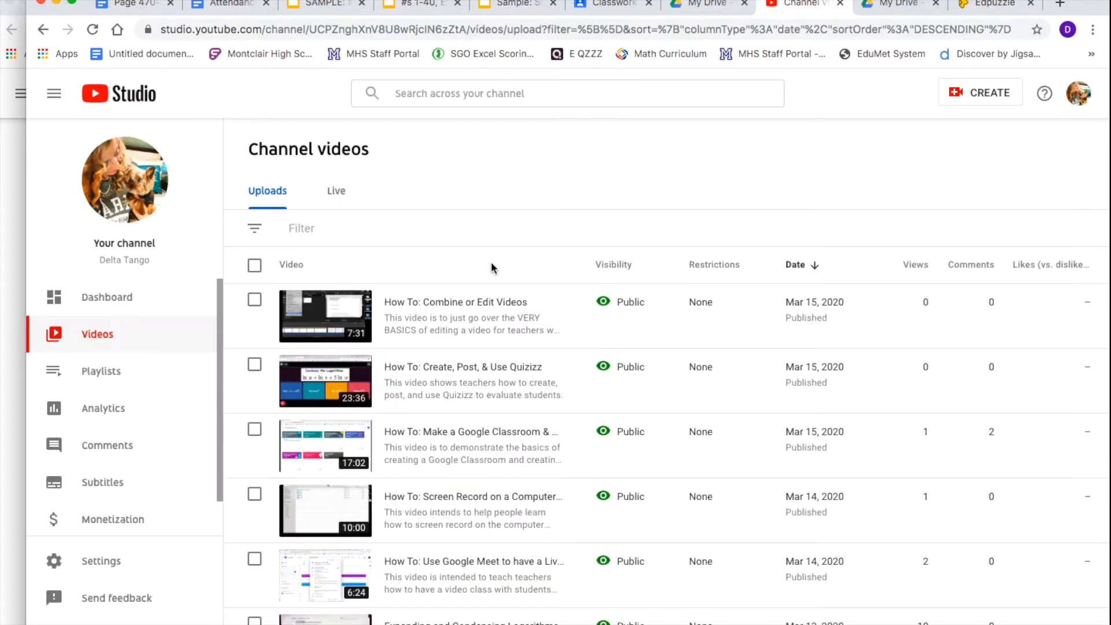
pyautogui.scroll(-8, 418, 317)
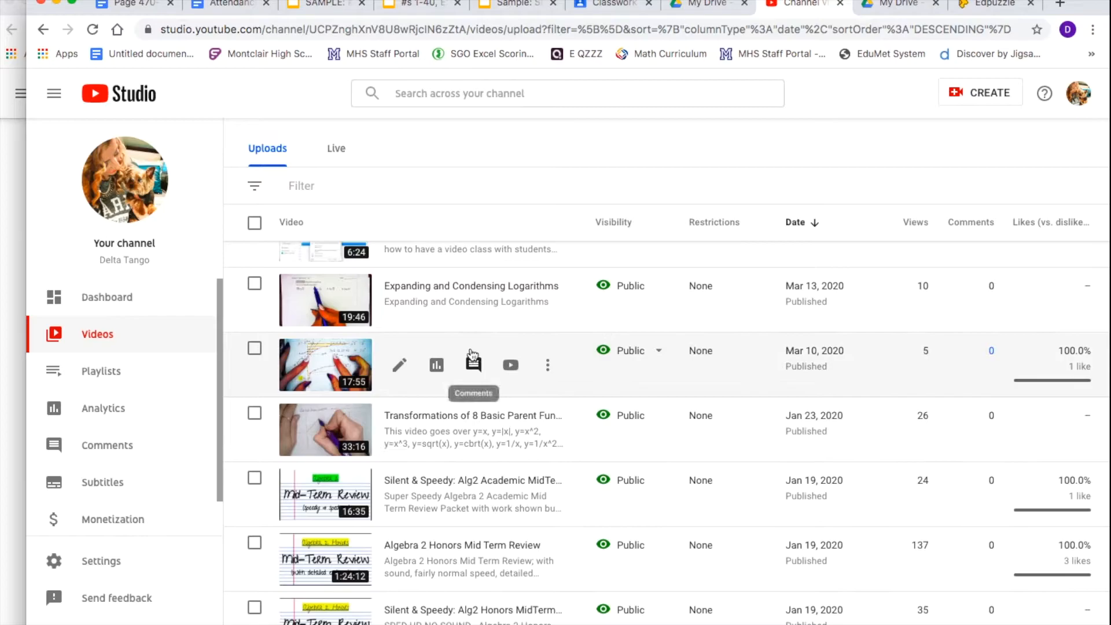
pyautogui.click(344, 369)
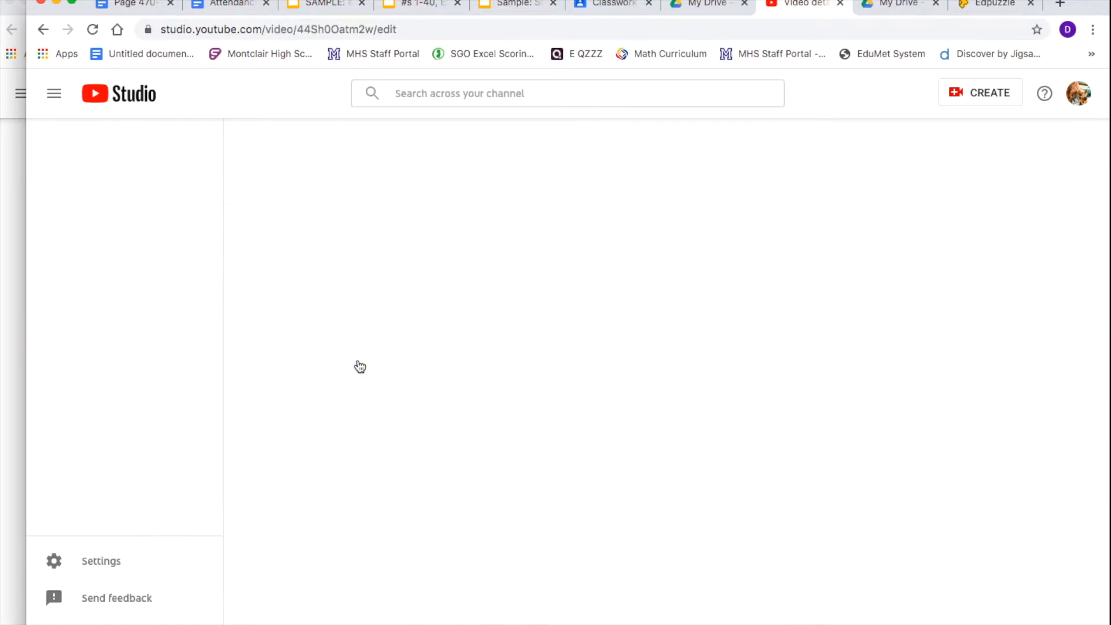
pyautogui.scroll(6, 753, 382)
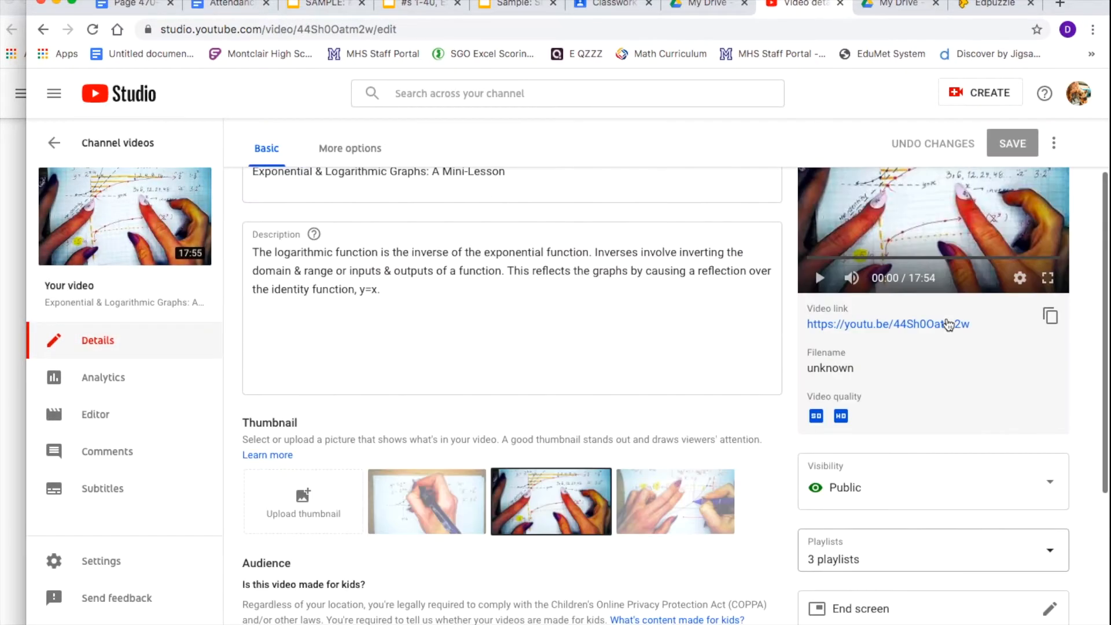
pyautogui.moveTo(998, 412); pyautogui.dragTo(809, 424)
pyautogui.press('super+c')
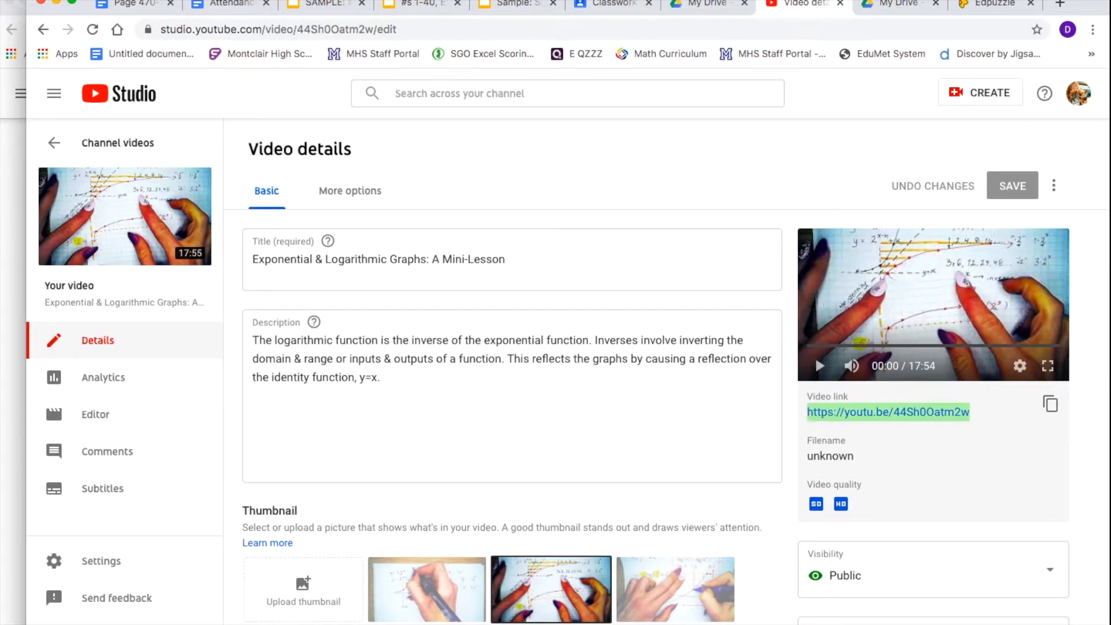
# Switch back to Edpuzzle and open the video from the copied YouTube link for editing
pyautogui.click(989, 7)
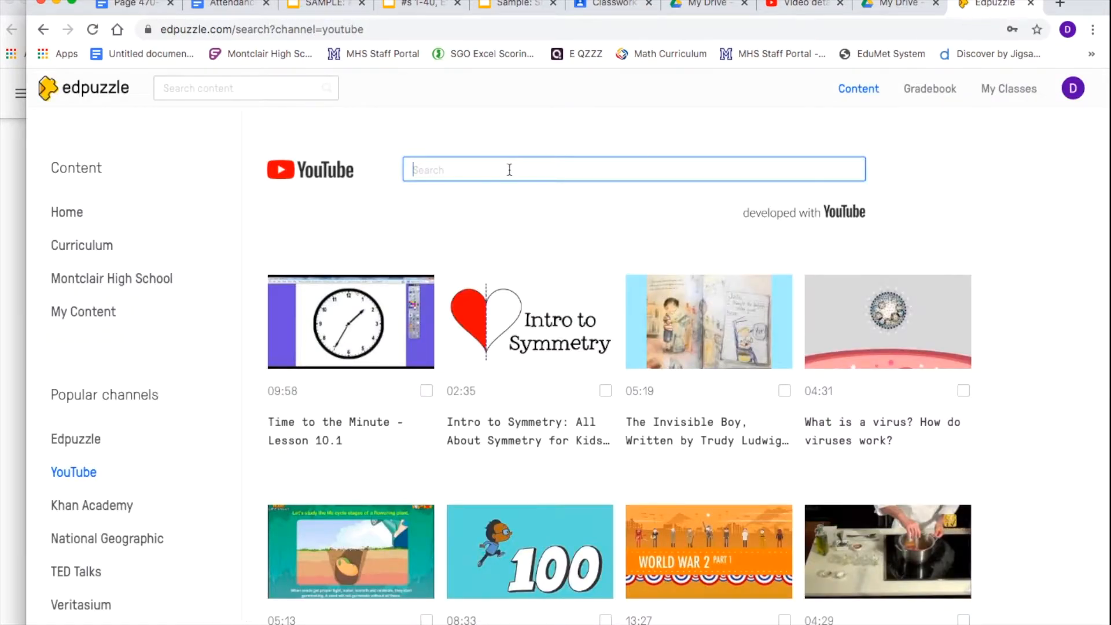
pyautogui.press('super+v')
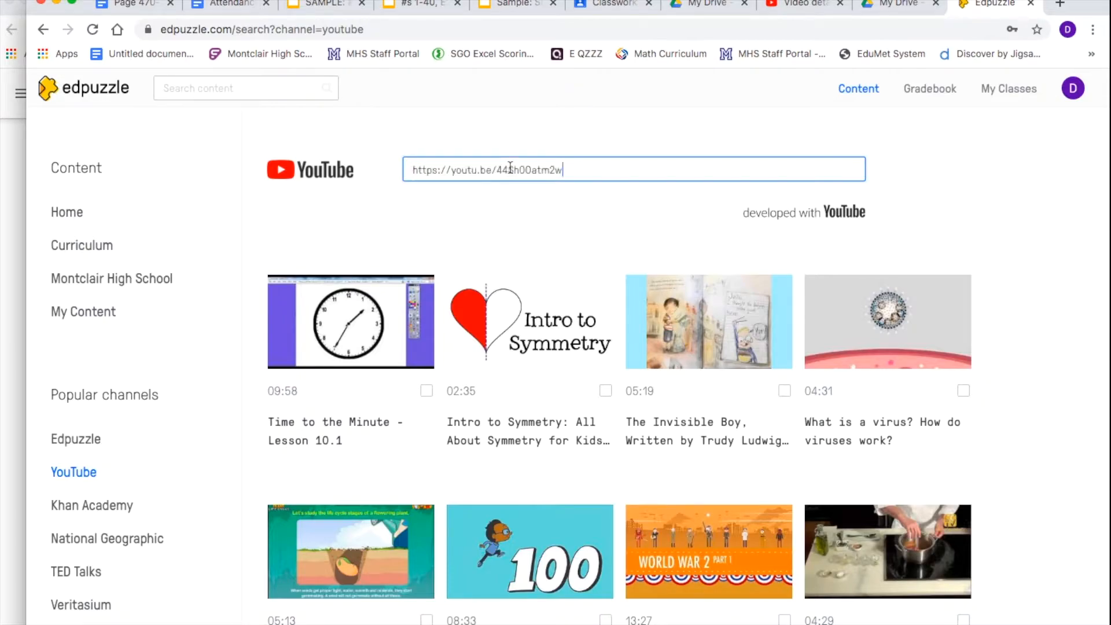
pyautogui.press('Return')
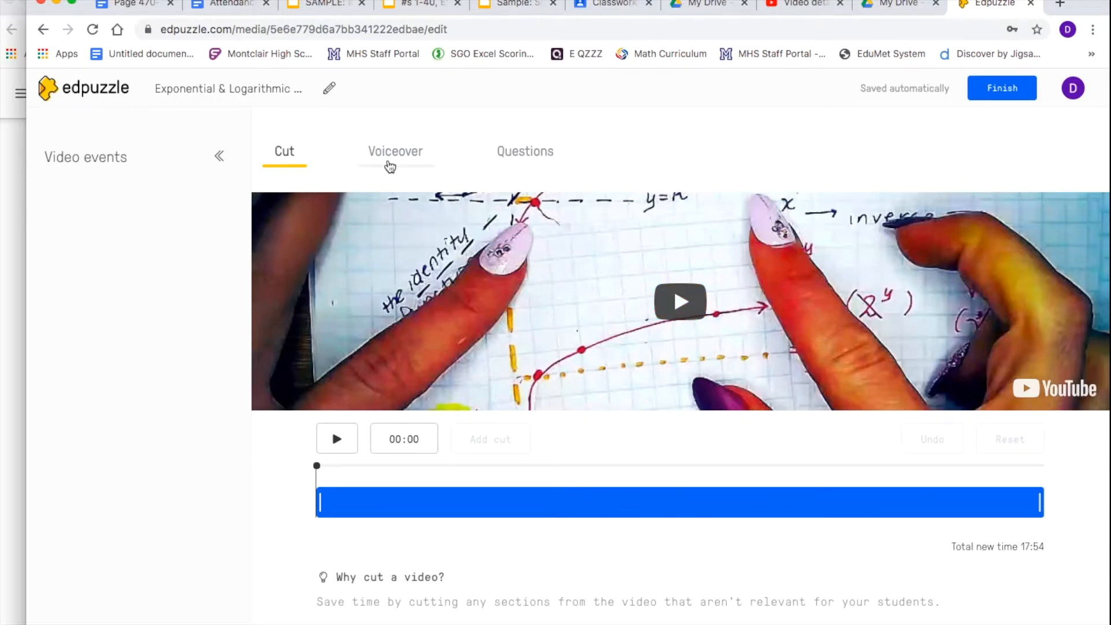
# Look over the Voiceover and Questions stages of the video editor and try out the video playback
pyautogui.click(389, 164)
pyautogui.click(522, 162)
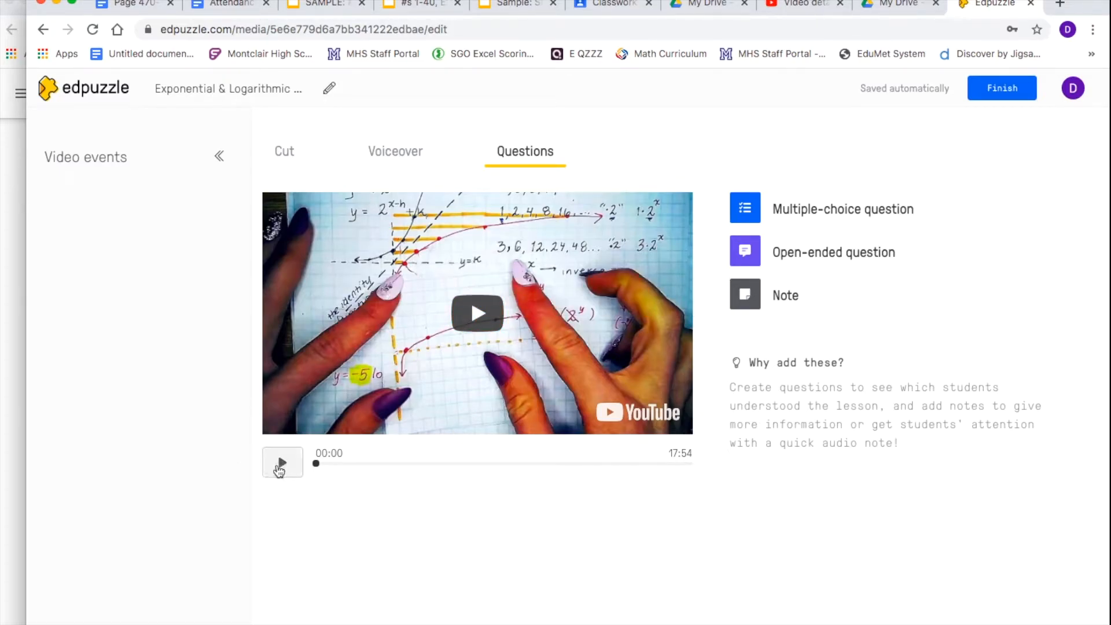
pyautogui.click(279, 467)
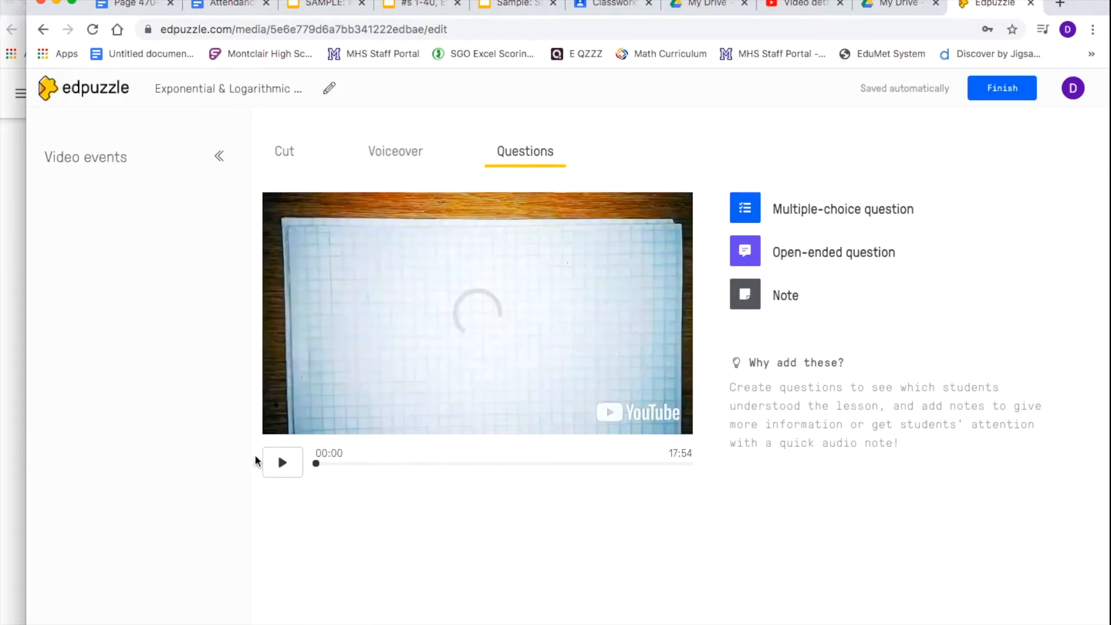
pyautogui.click(282, 464)
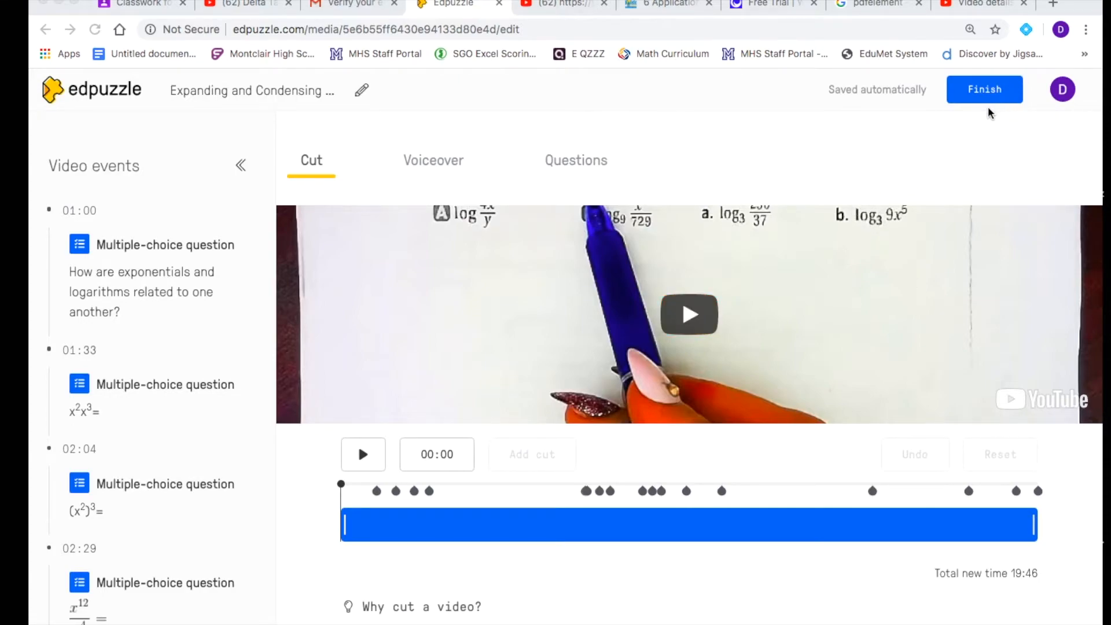
# Finish editing the Expanding and Condensing Logarithms video and look through its list of questions
pyautogui.click(985, 91)
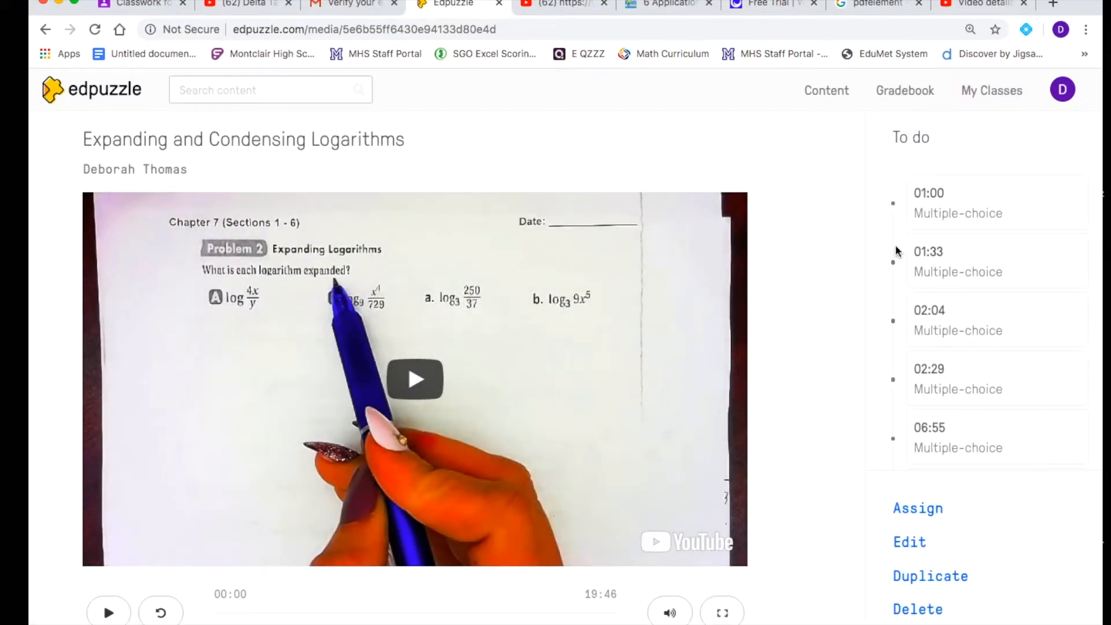
pyautogui.scroll(-3, 894, 244)
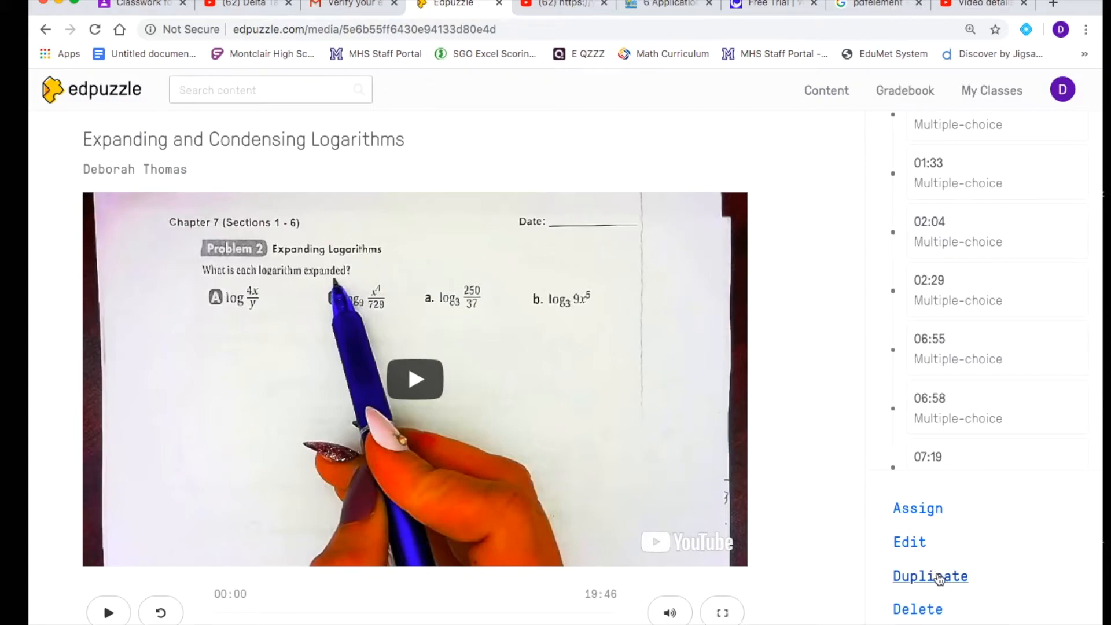
# Open the class assignment settings for the video and check its start date and due date options
pyautogui.click(926, 510)
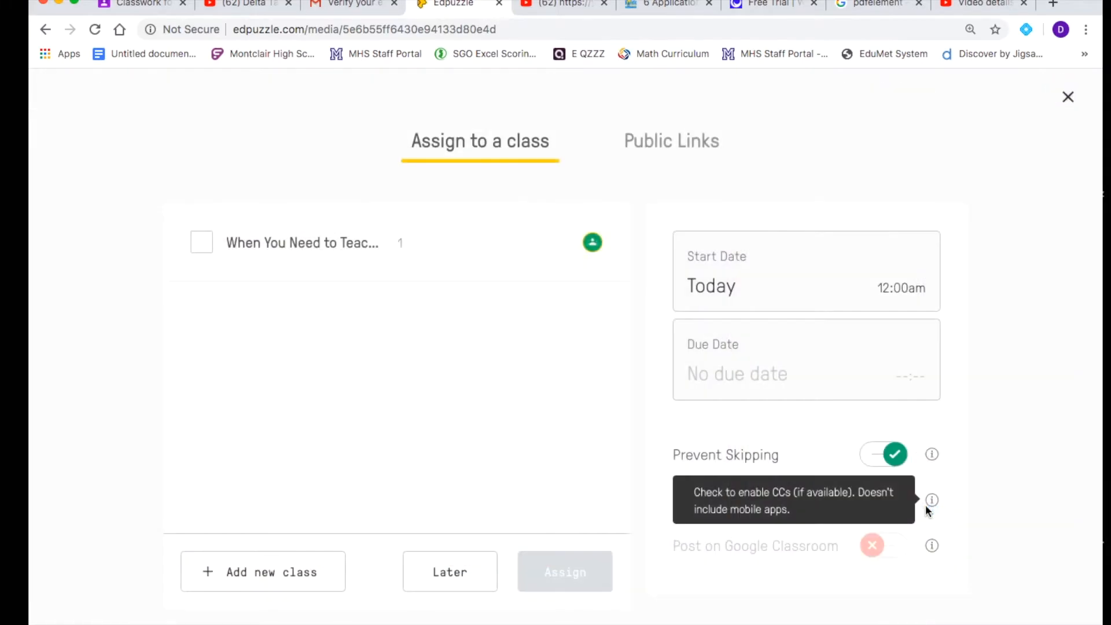
pyautogui.click(898, 290)
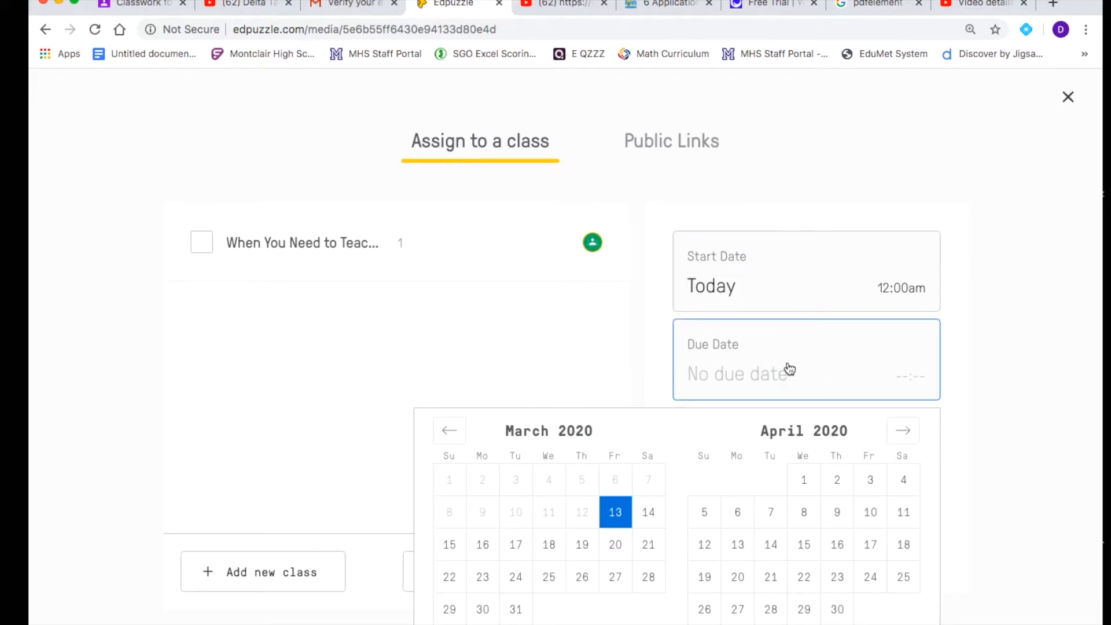
pyautogui.click(878, 376)
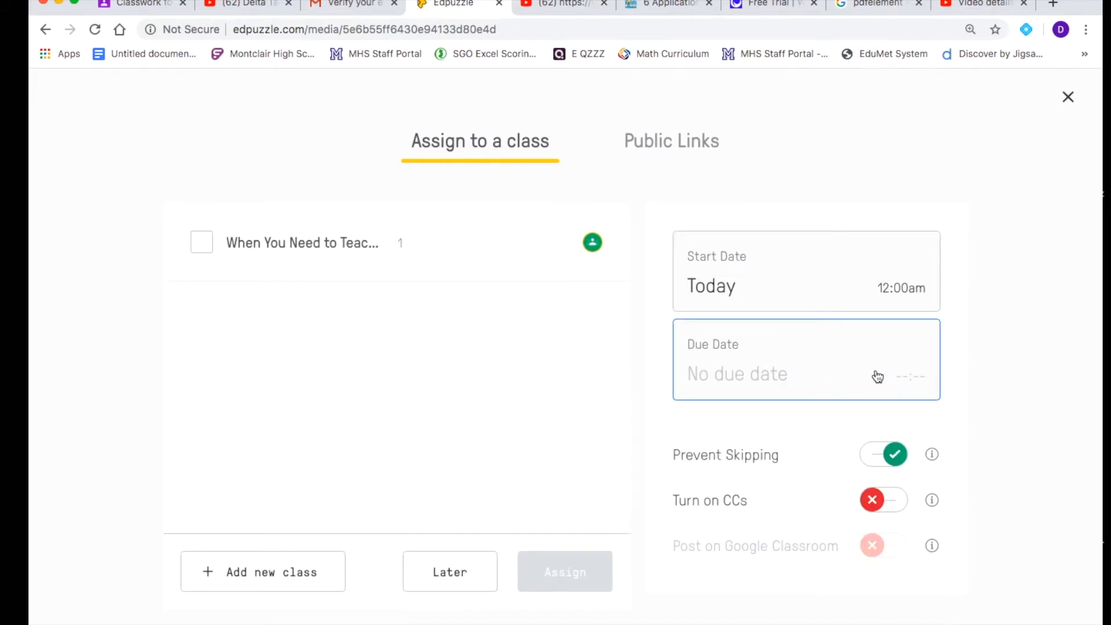
# Try March 14 and March 13, 2020 as the assignment's due date, and clear the due date again
pyautogui.click(835, 376)
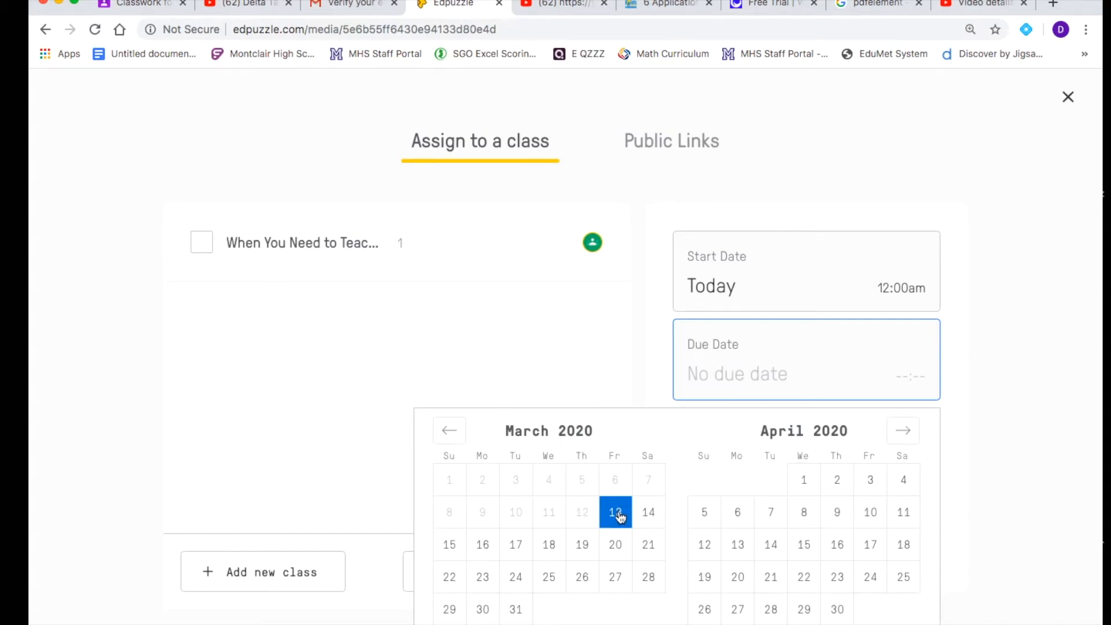
pyautogui.click(648, 516)
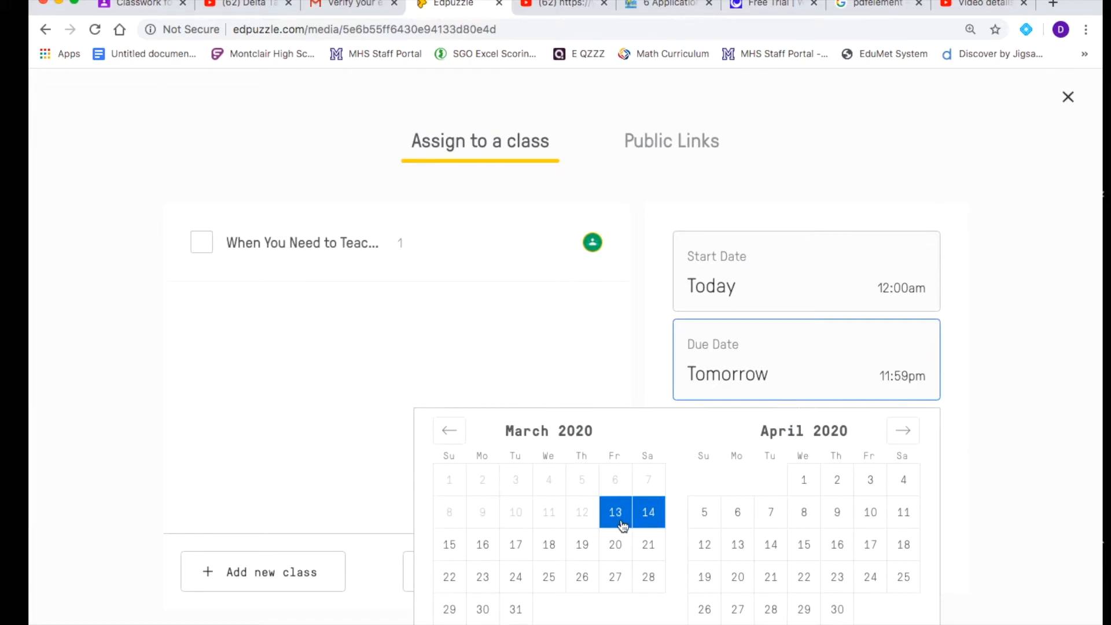
pyautogui.click(621, 522)
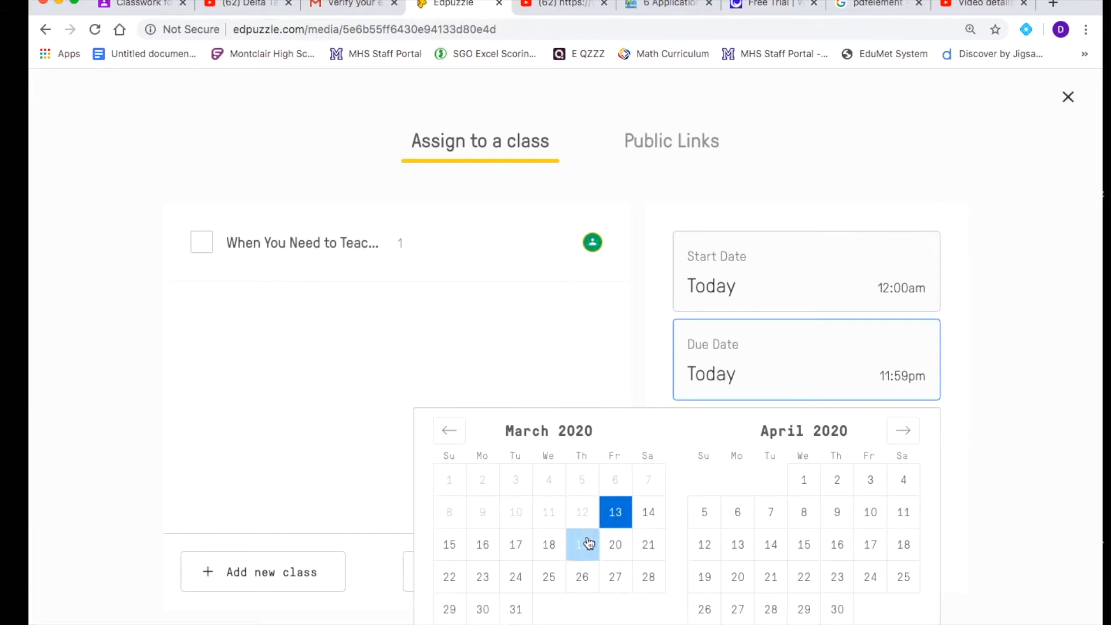
pyautogui.click(908, 375)
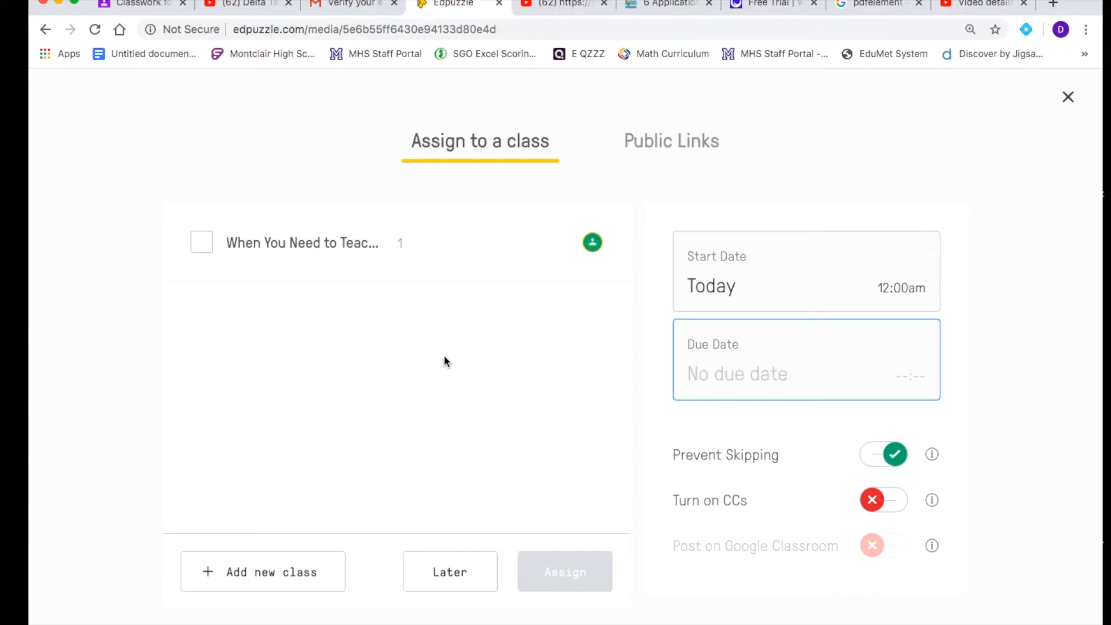
# Select the class but postpone assigning, and look over the video's page with its question markers and similar videos
pyautogui.click(201, 244)
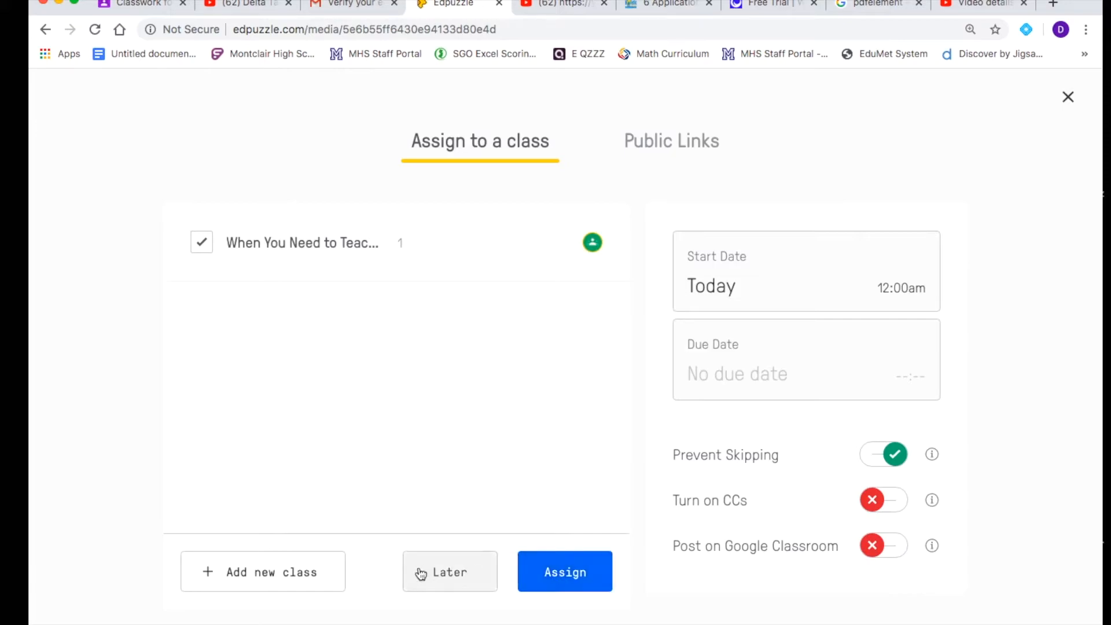
pyautogui.click(470, 571)
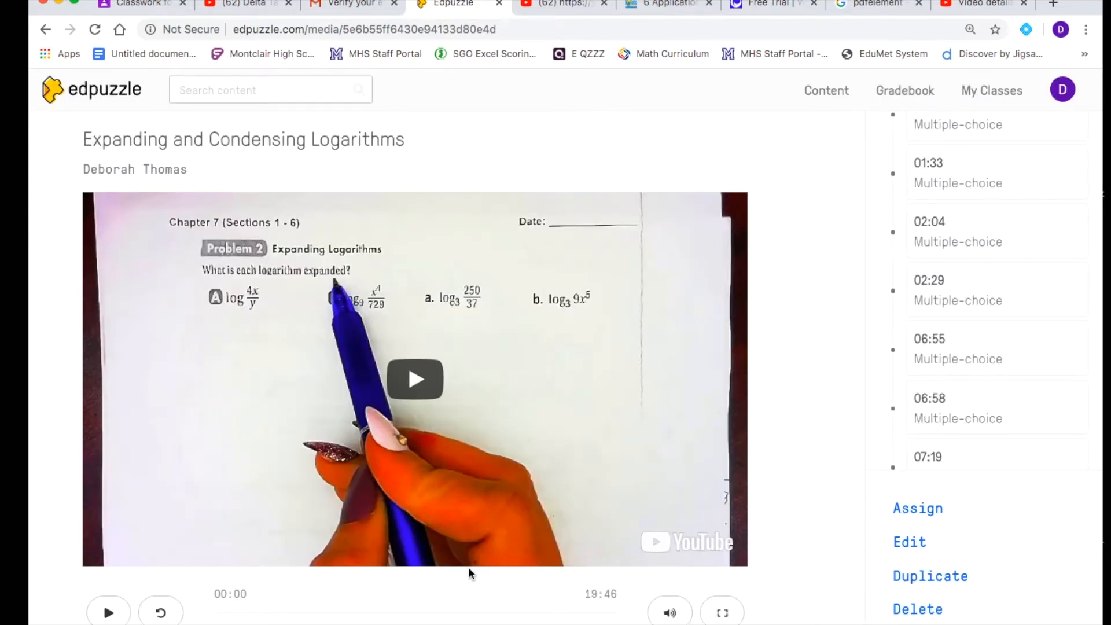
pyautogui.scroll(-8, 467, 567)
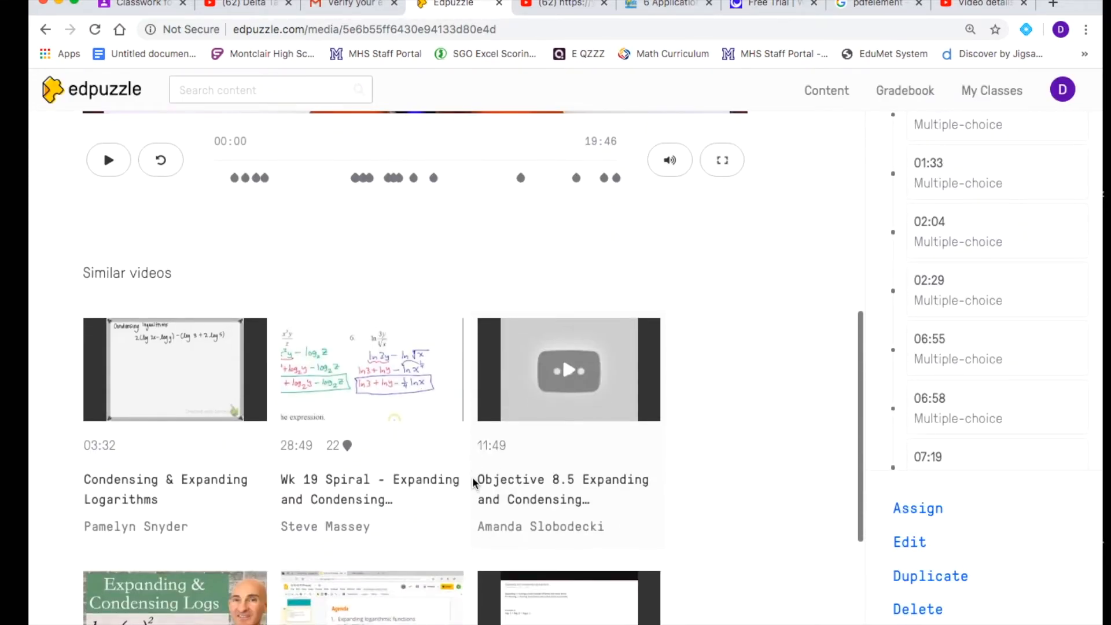
pyautogui.scroll(2, 880, 398)
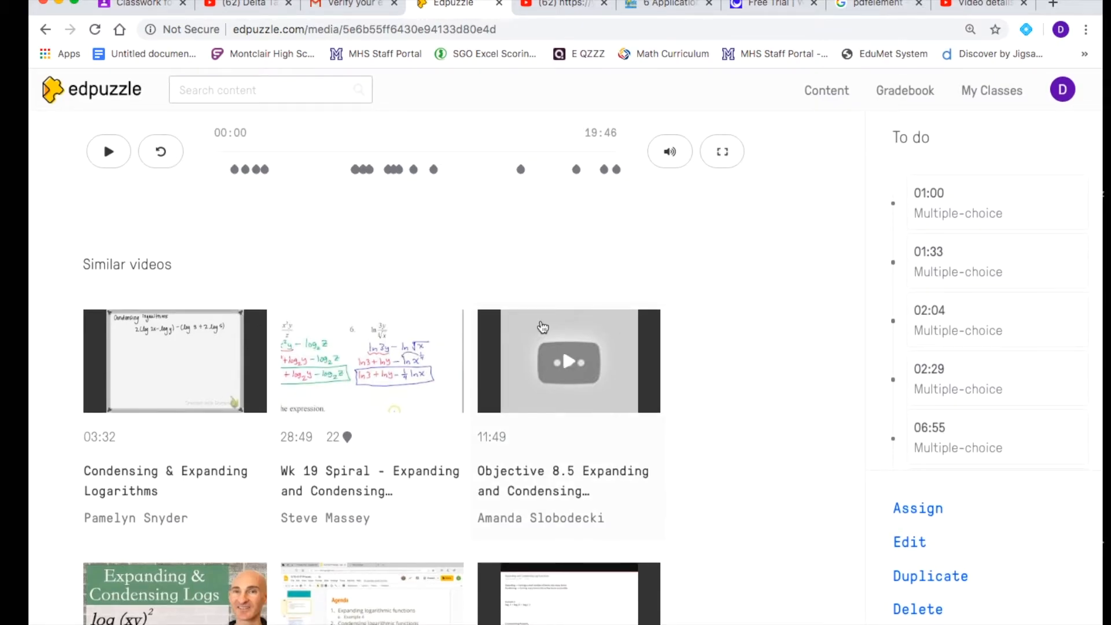
pyautogui.scroll(4, 543, 328)
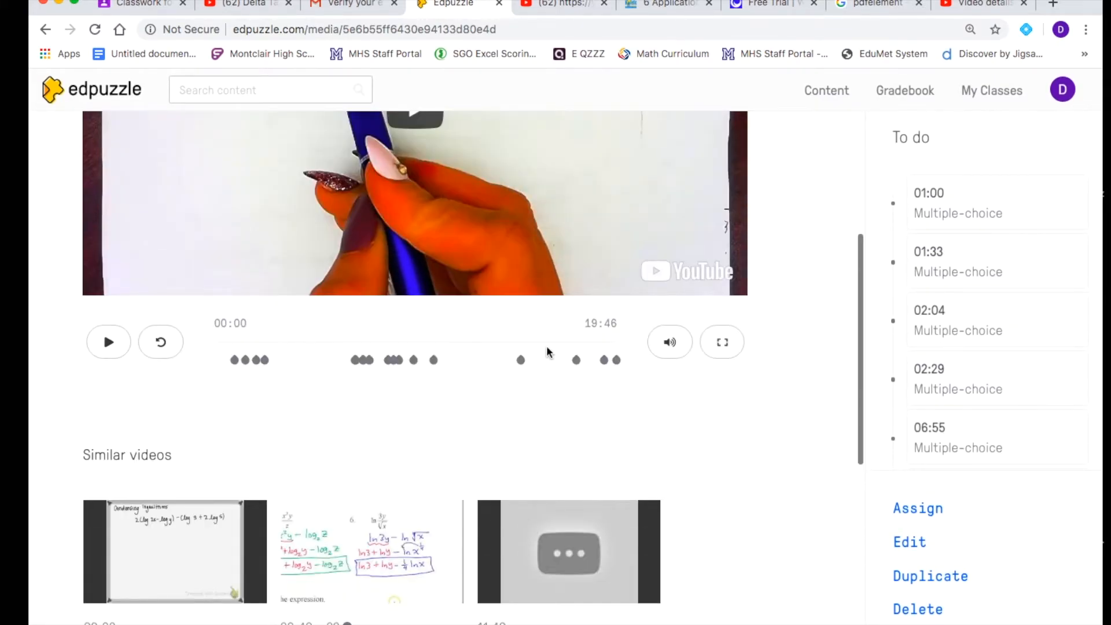
pyautogui.scroll(3, 747, 409)
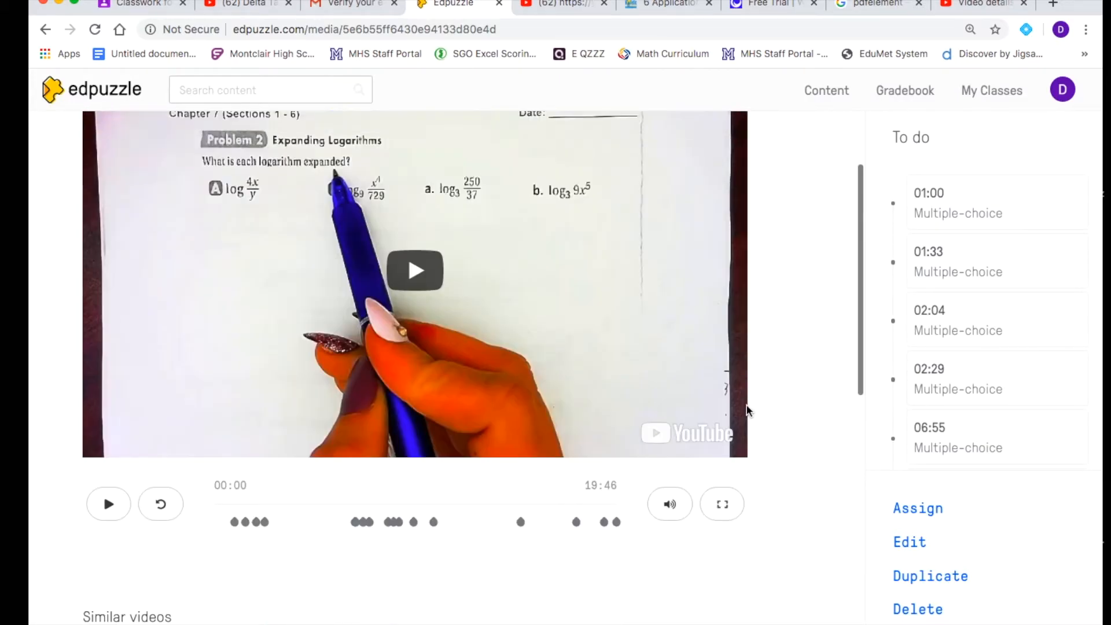
pyautogui.scroll(-8, 748, 411)
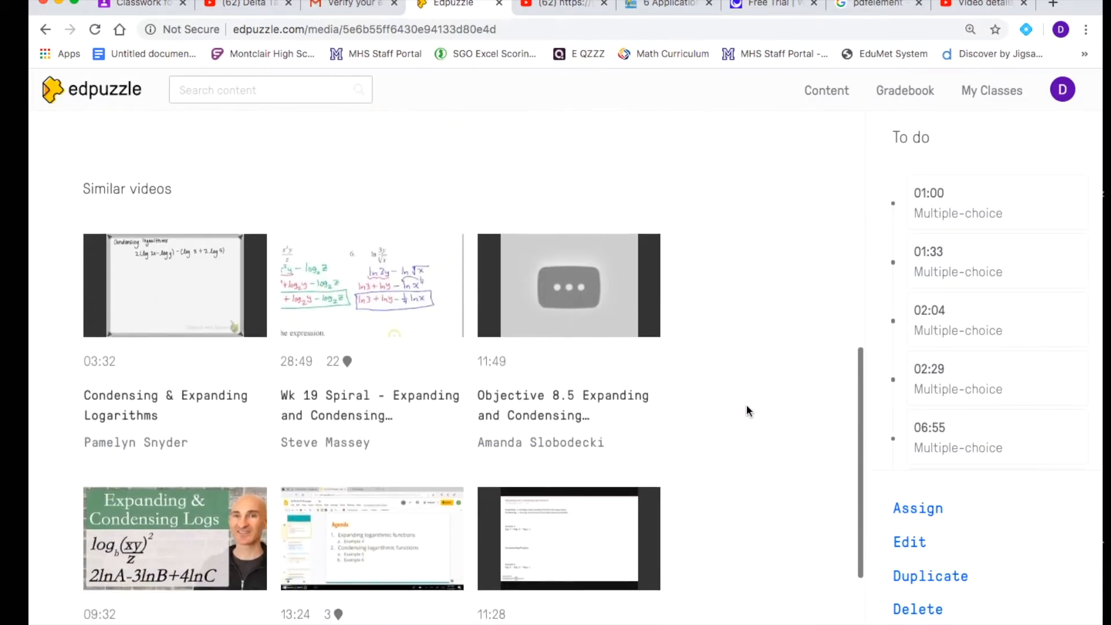
# Assign the Expanding and Condensing Logarithms video to the When You Need to Teach from Home class without a due date
pyautogui.click(925, 510)
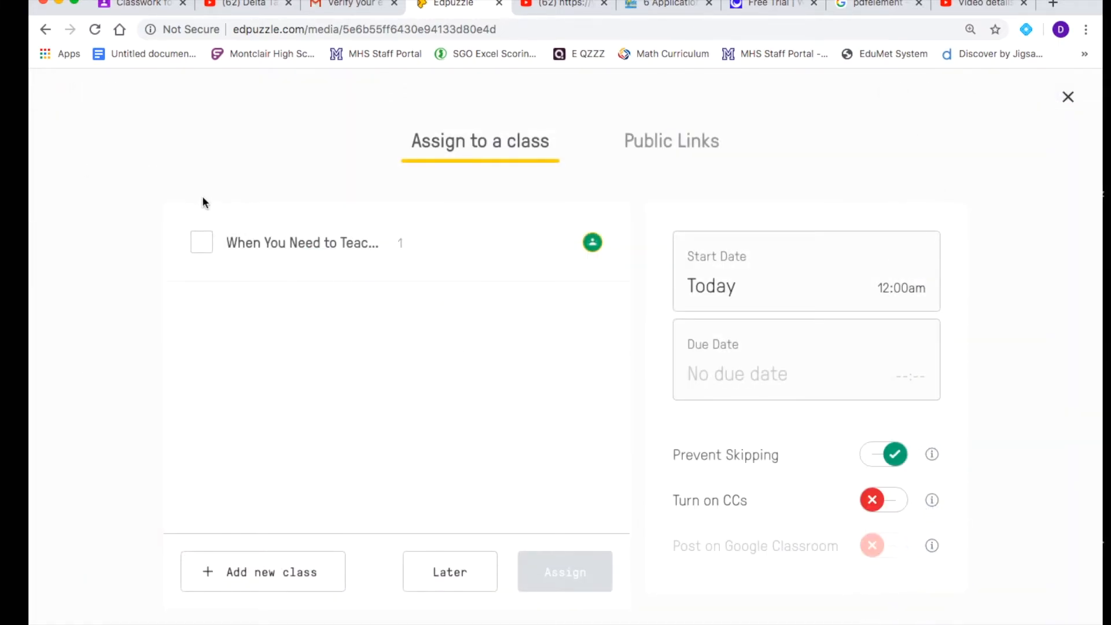
pyautogui.click(200, 242)
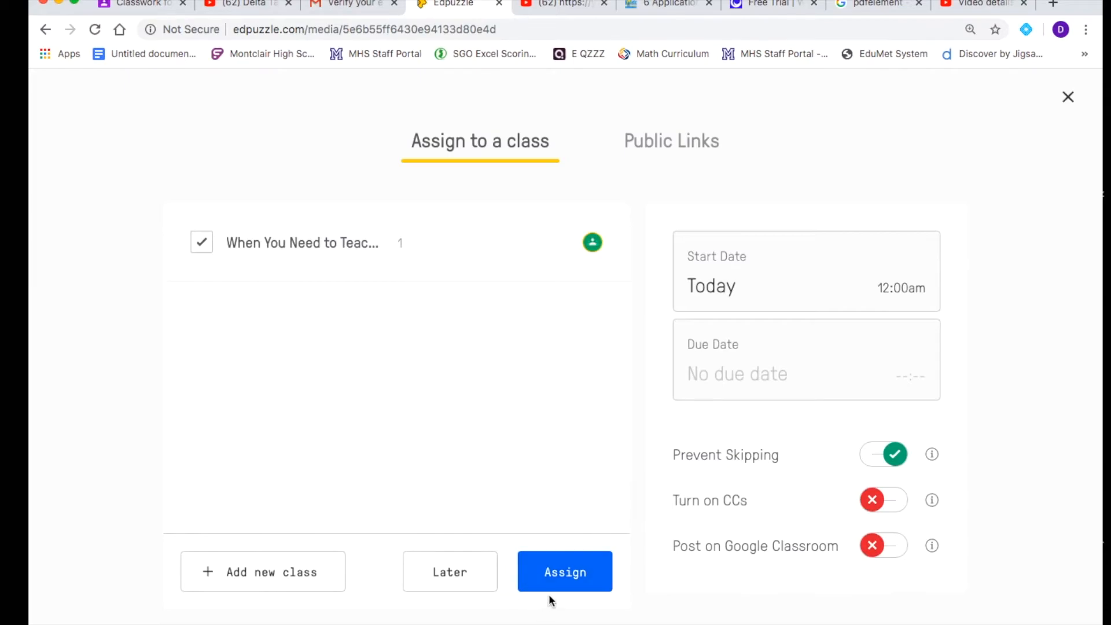
pyautogui.click(556, 576)
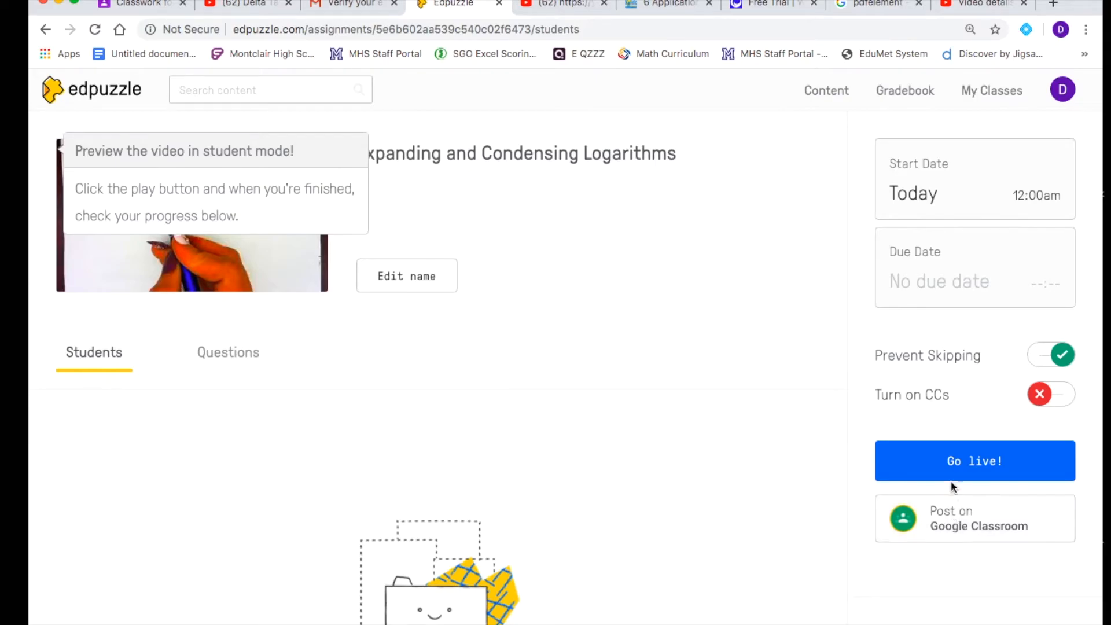
# Look over the assignment's management options and post the assignment on Google Classroom
pyautogui.scroll(-3, 958, 517)
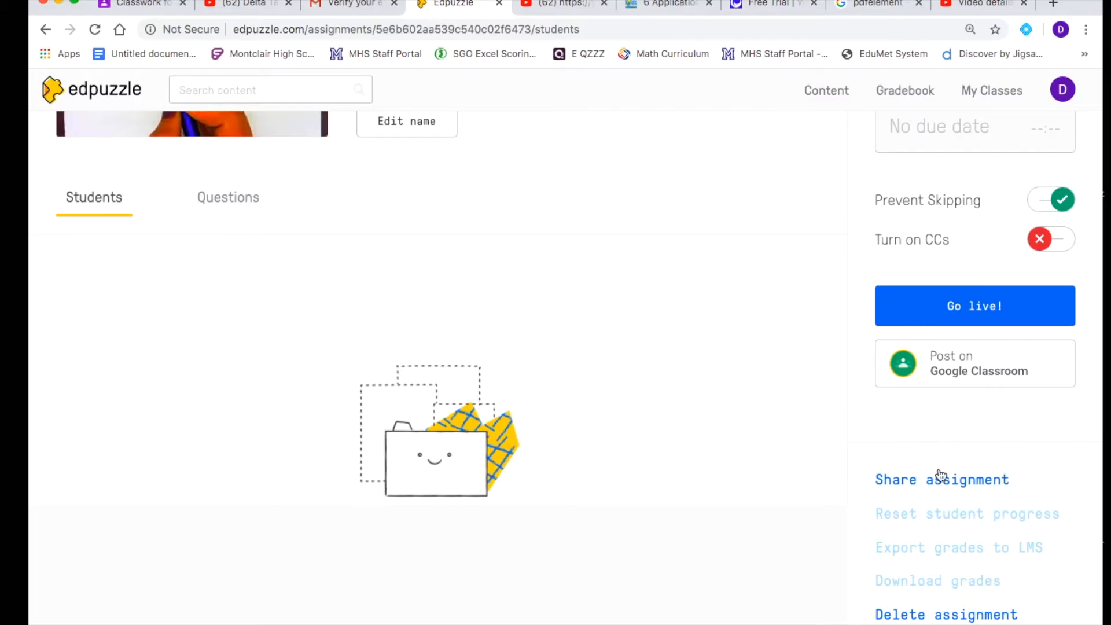
pyautogui.scroll(3, 859, 387)
pyautogui.scroll(-1, 856, 388)
pyautogui.scroll(1, 857, 387)
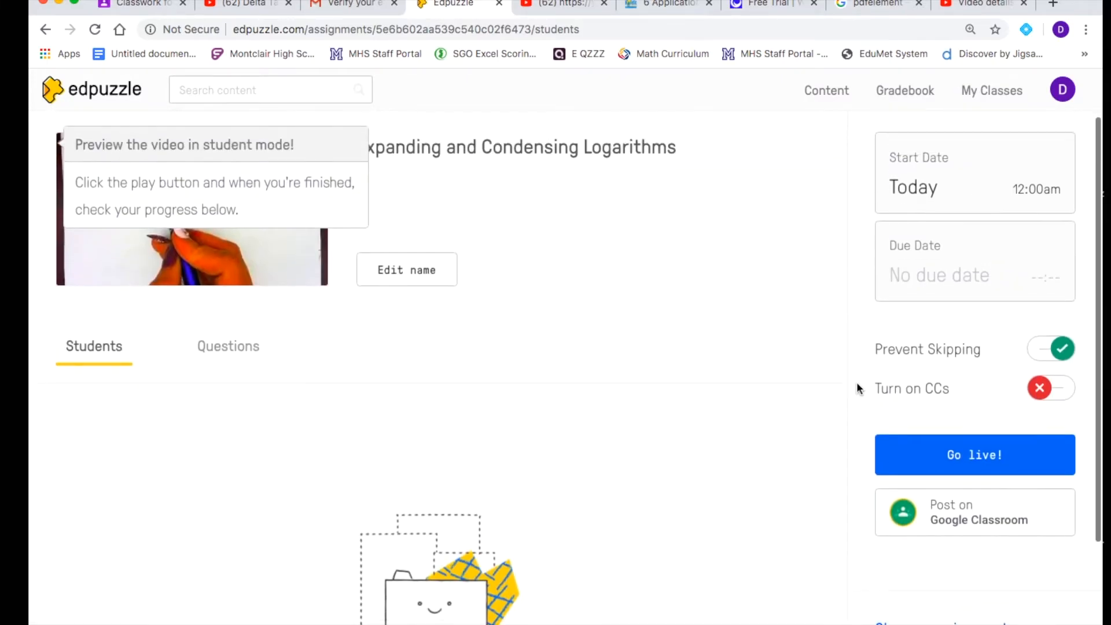
pyautogui.click(964, 523)
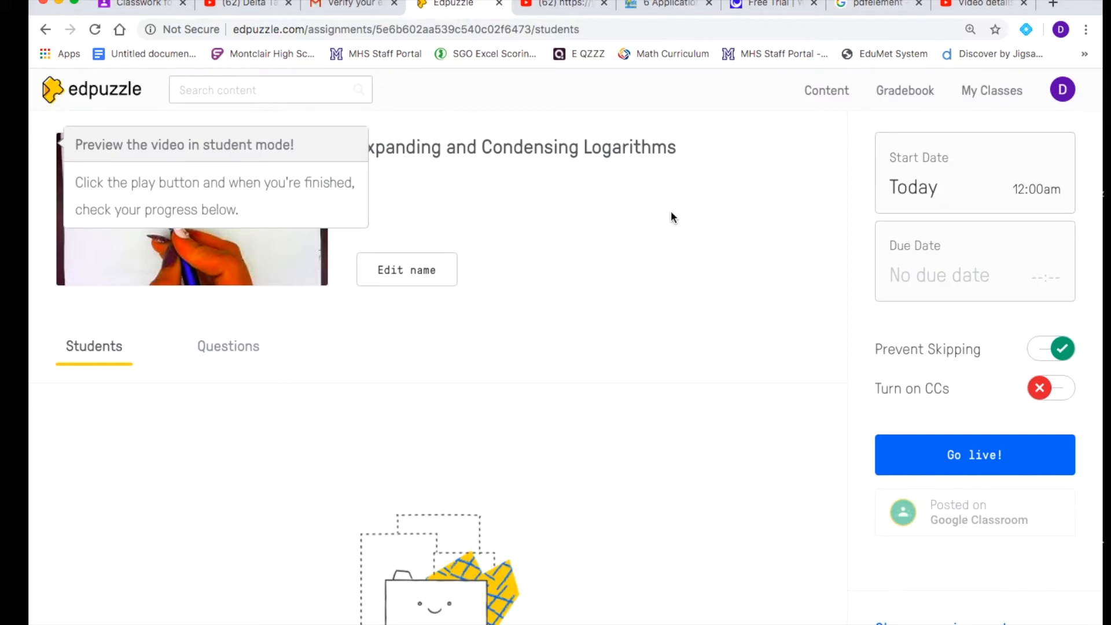
# Switch to Google Classroom, refresh the classwork and open the posted Edpuzzle assignment for editing
pyautogui.click(126, 5)
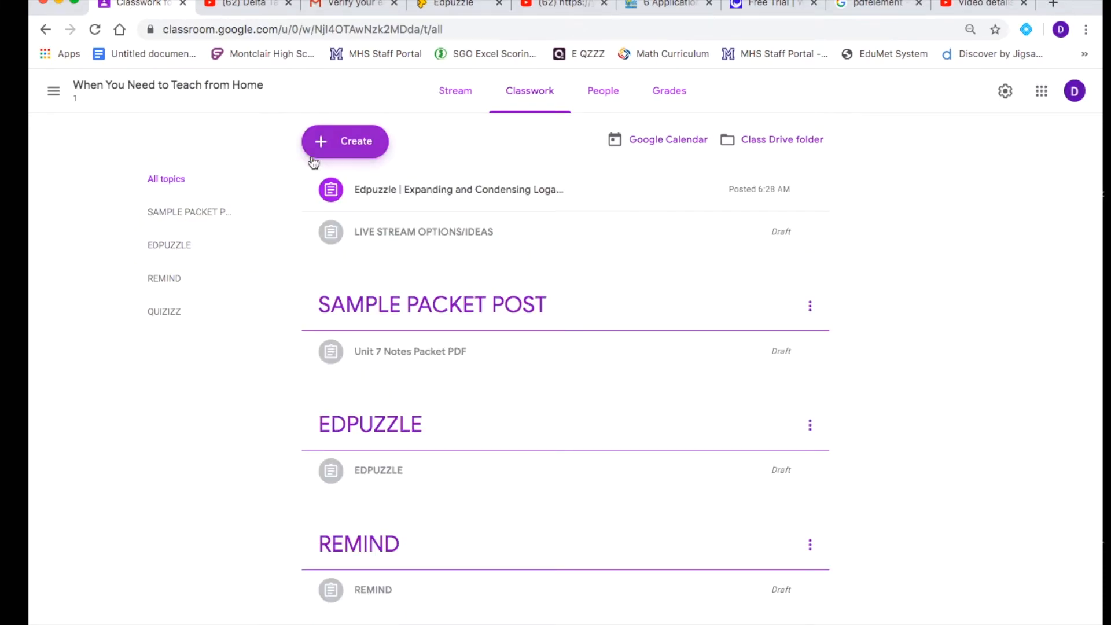
pyautogui.click(445, 38)
pyautogui.press('Return')
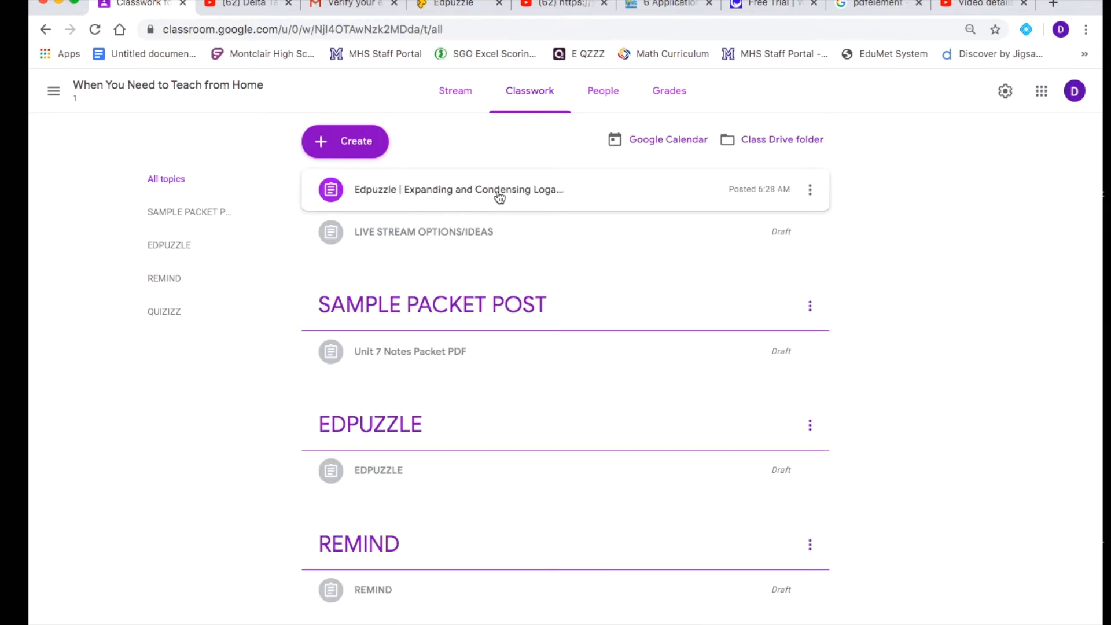
pyautogui.click(811, 192)
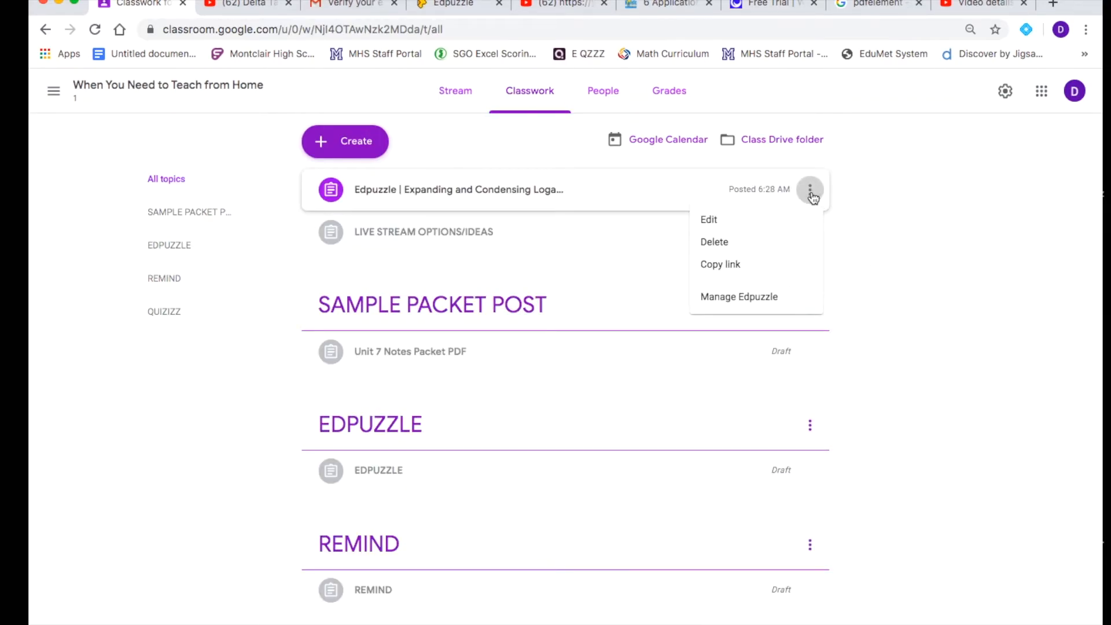
pyautogui.click(794, 229)
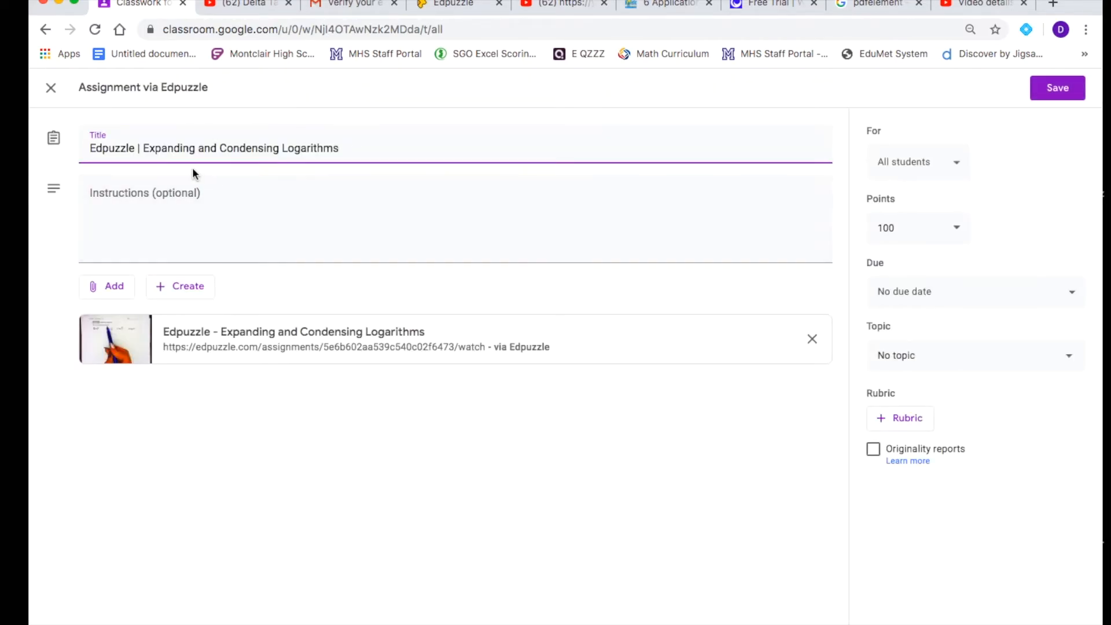
# Write instructions to watch the video while taking notes, answer its questions for participation and attendance, and post a picture of the notes for a classwork grade
pyautogui.click(196, 221)
pyautogui.write('Ple')
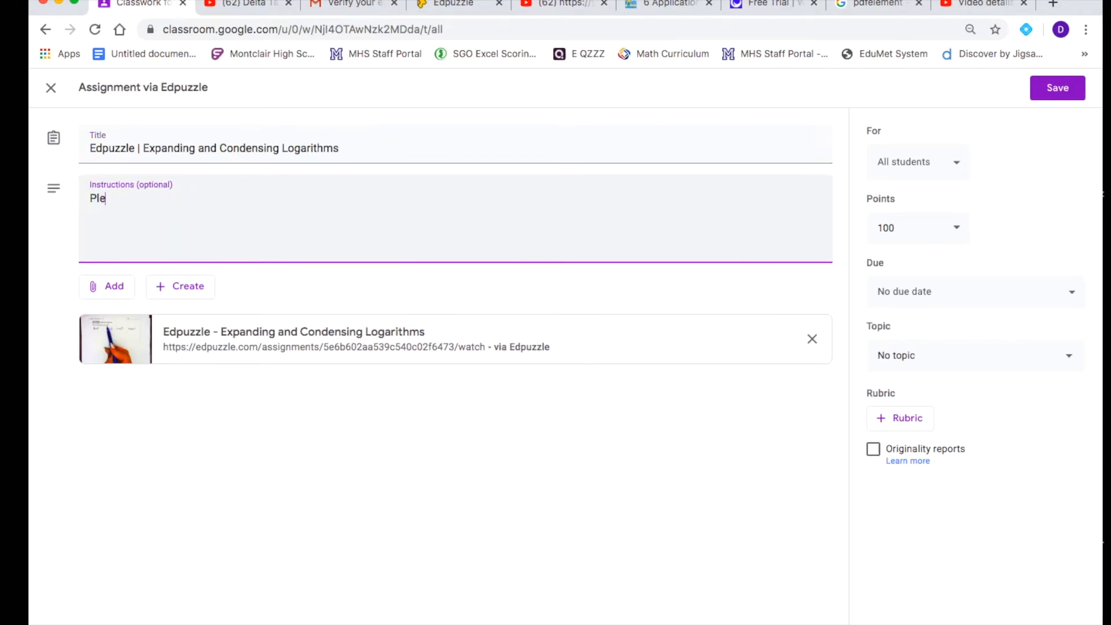
pyautogui.write('ase watch the following ')
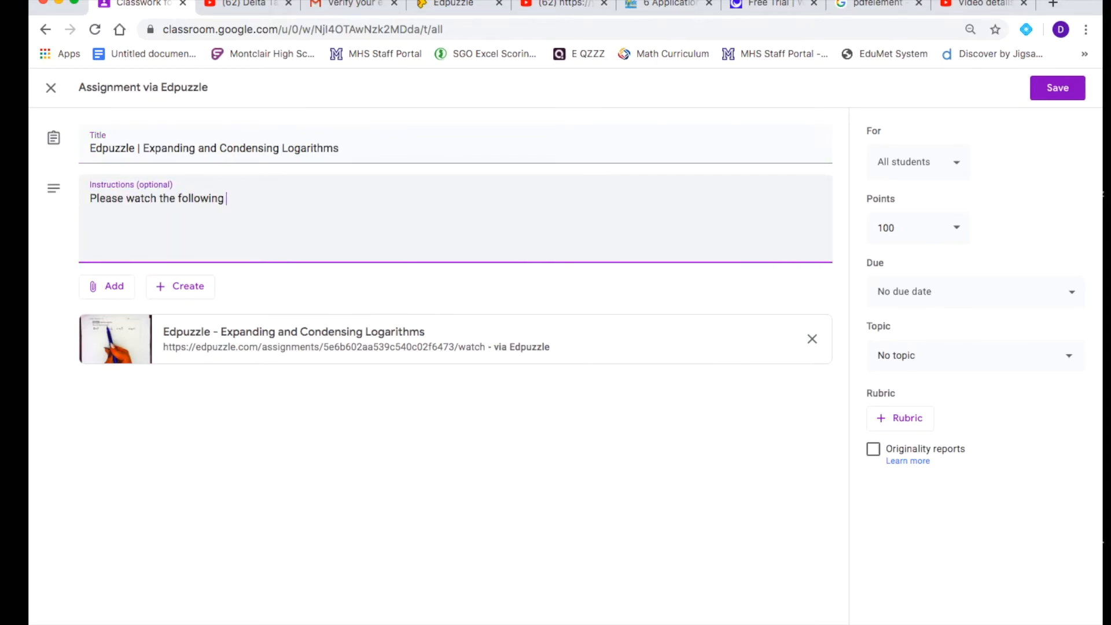
pyautogui.write('video as you take notes for ')
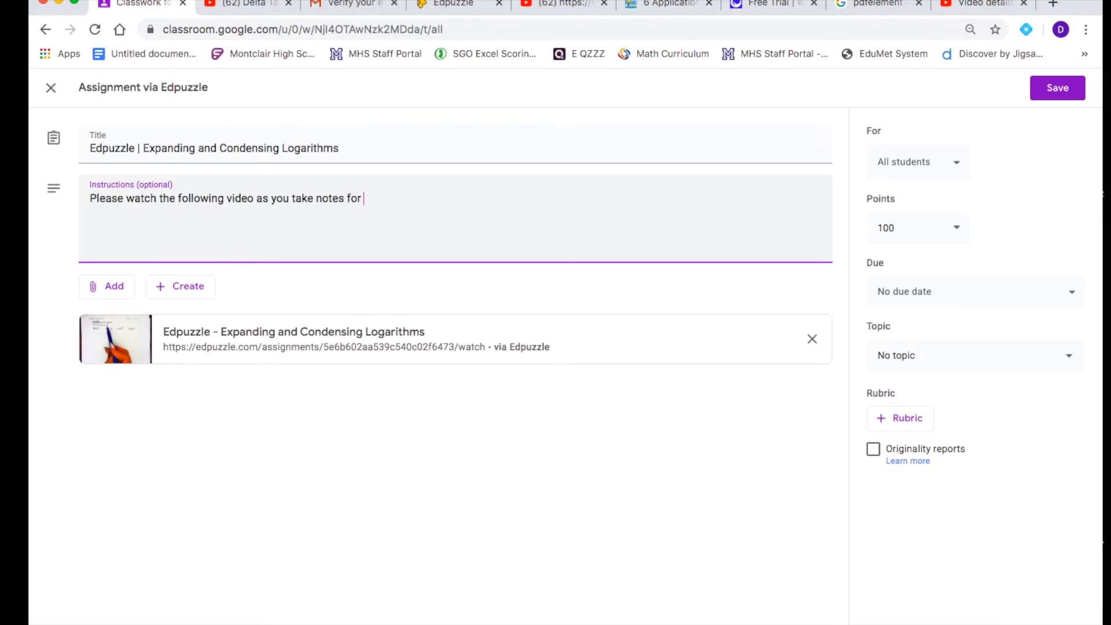
pyautogui.write("today's lesson. You will be")
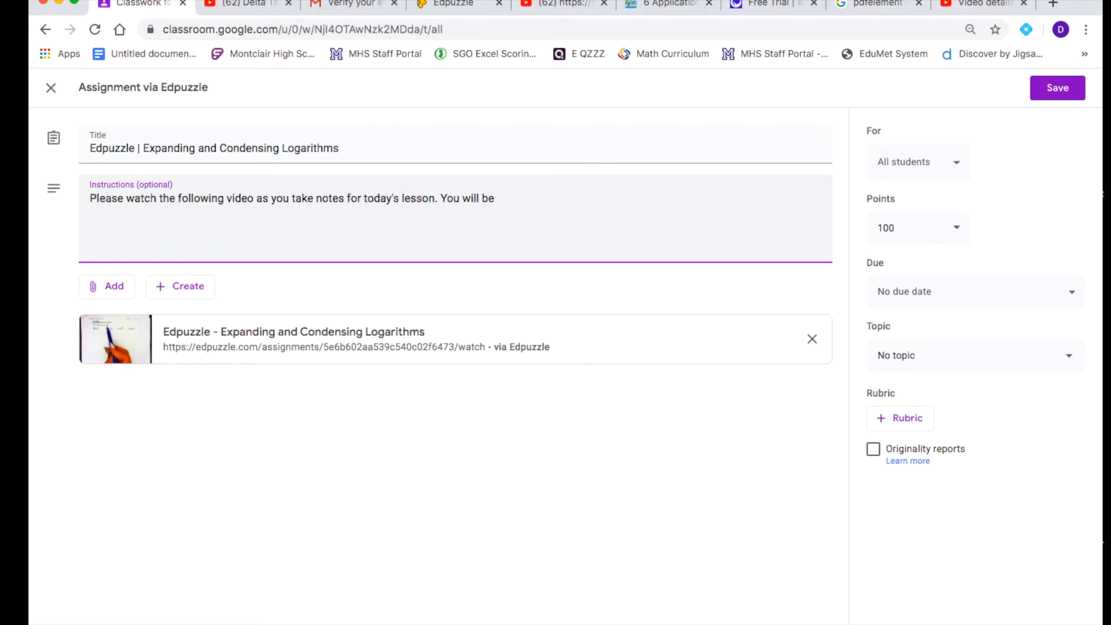
pyautogui.write(' gviven a participat')
pyautogui.write('ion grade and will be marked pres')
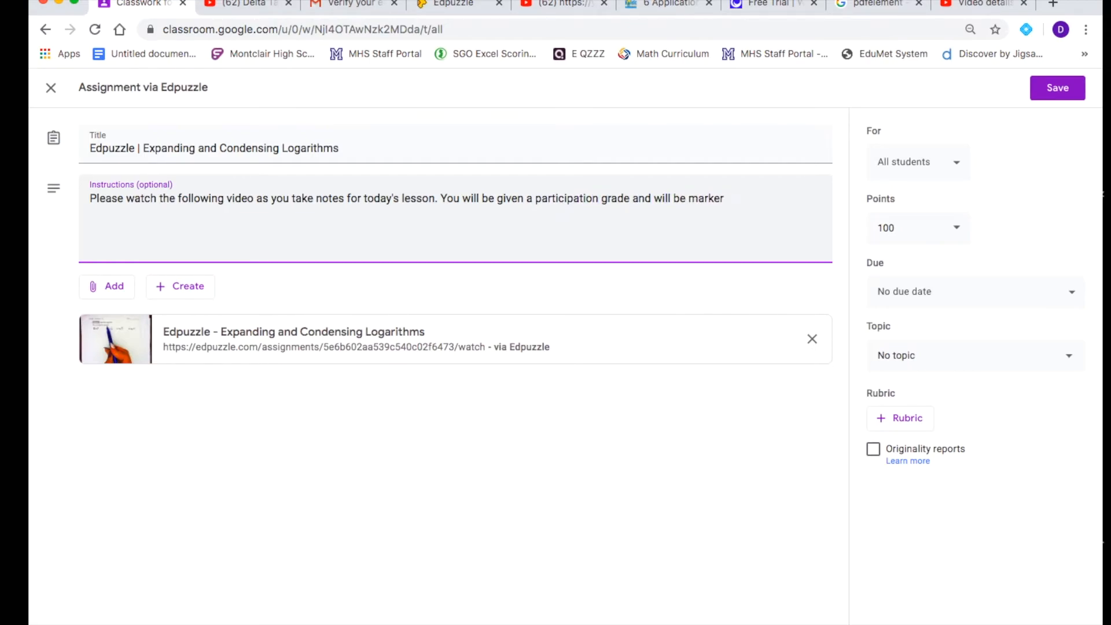
pyautogui.write('ent based on your res')
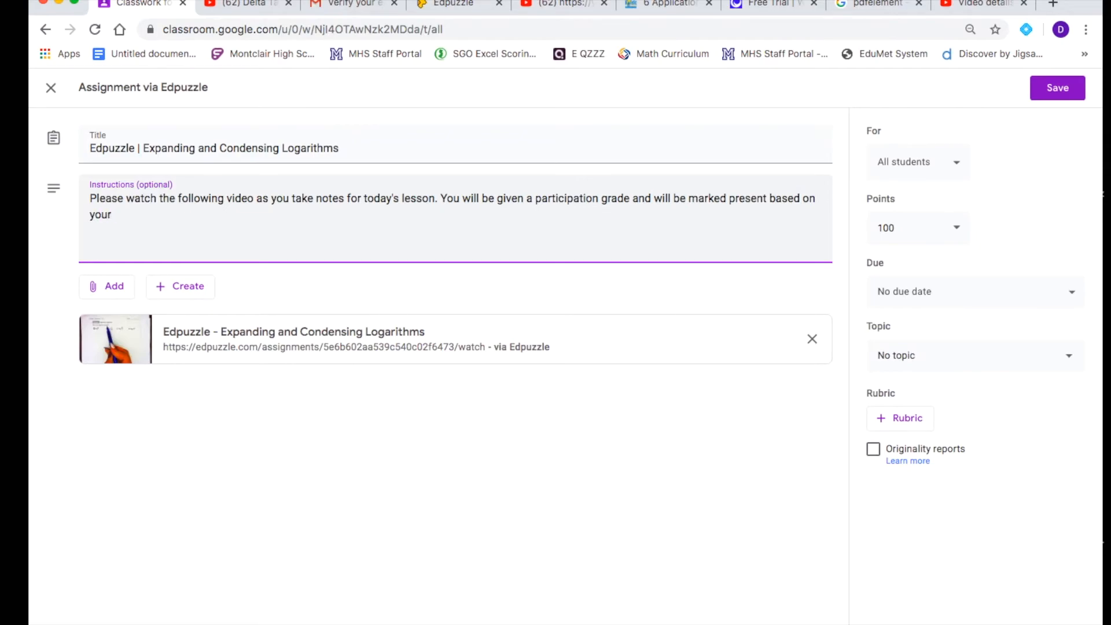
pyautogui.write('ponses to the questions during the video. You will also need to post a picture of your notes on this post for a classwork grade as well.')
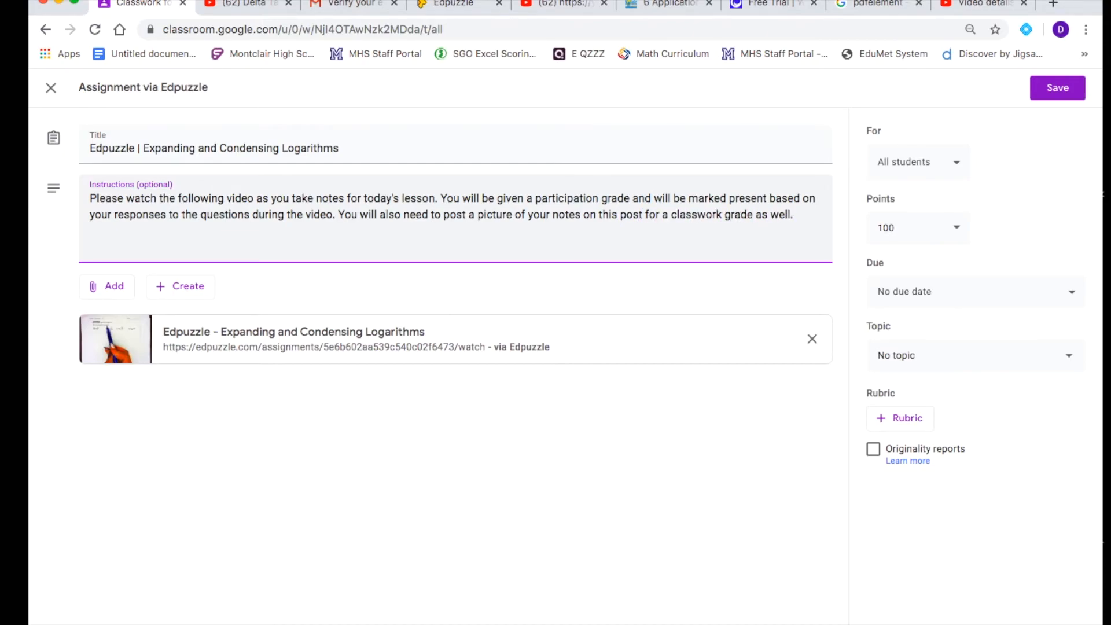
# Change the assignment's title to "Notes (Edpuzzle) | Expanding & Condensing Logarithms"
pyautogui.click(136, 149)
pyautogui.click(89, 146)
pyautogui.write('Class Notes vi')
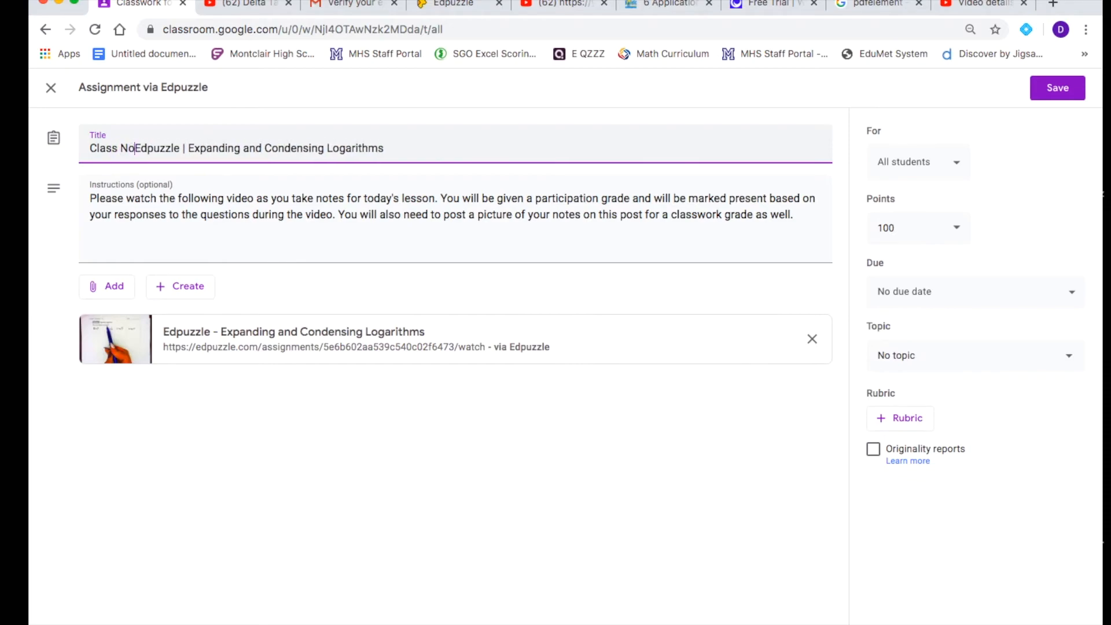
pyautogui.write('a')
pyautogui.doubleClick(286, 151)
pyautogui.write('&')
pyautogui.moveTo(171, 149); pyautogui.dragTo(154, 149)
pyautogui.write('()')
pyautogui.doubleClick(104, 148)
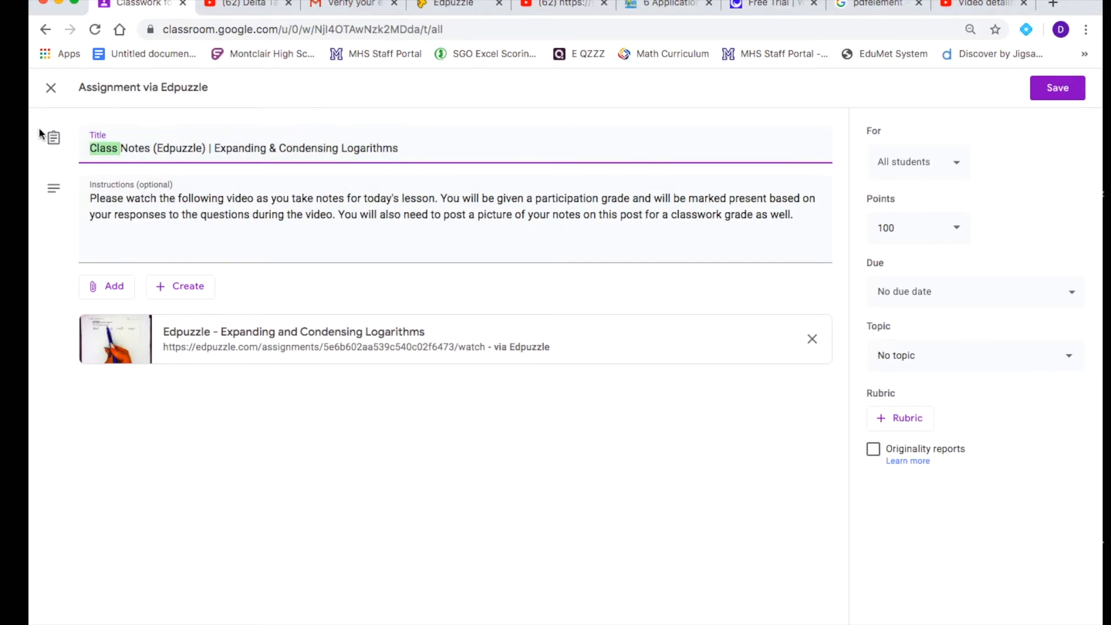
pyautogui.press('BackSpace')
# Set the assignment to 10 points and make it due on March 16, 2020 at 10:00 PM
pyautogui.click(935, 227)
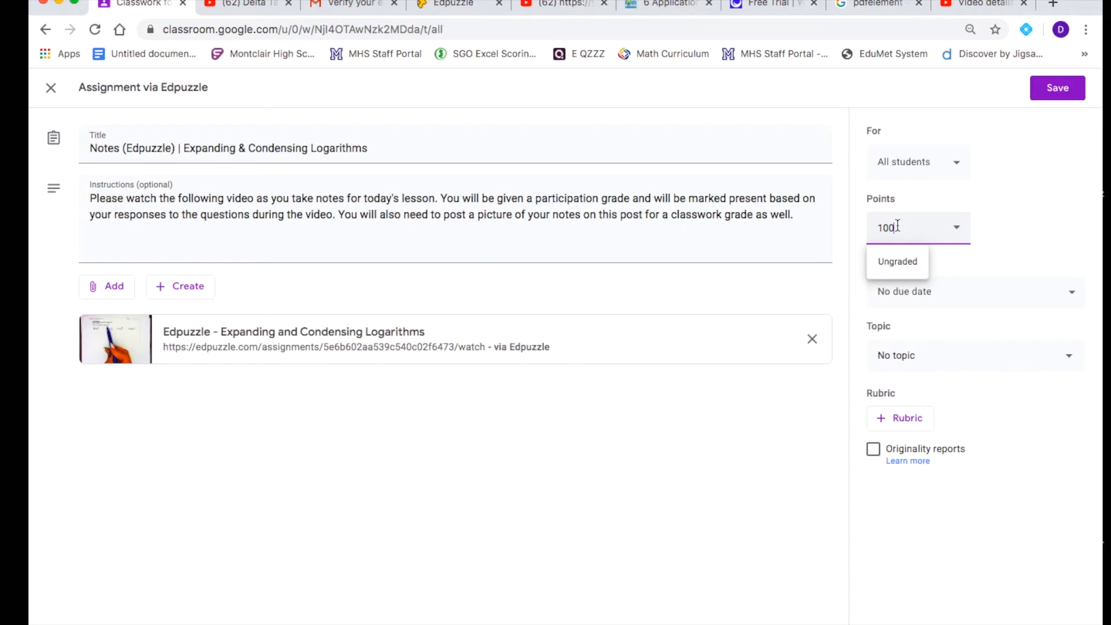
pyautogui.click(974, 307)
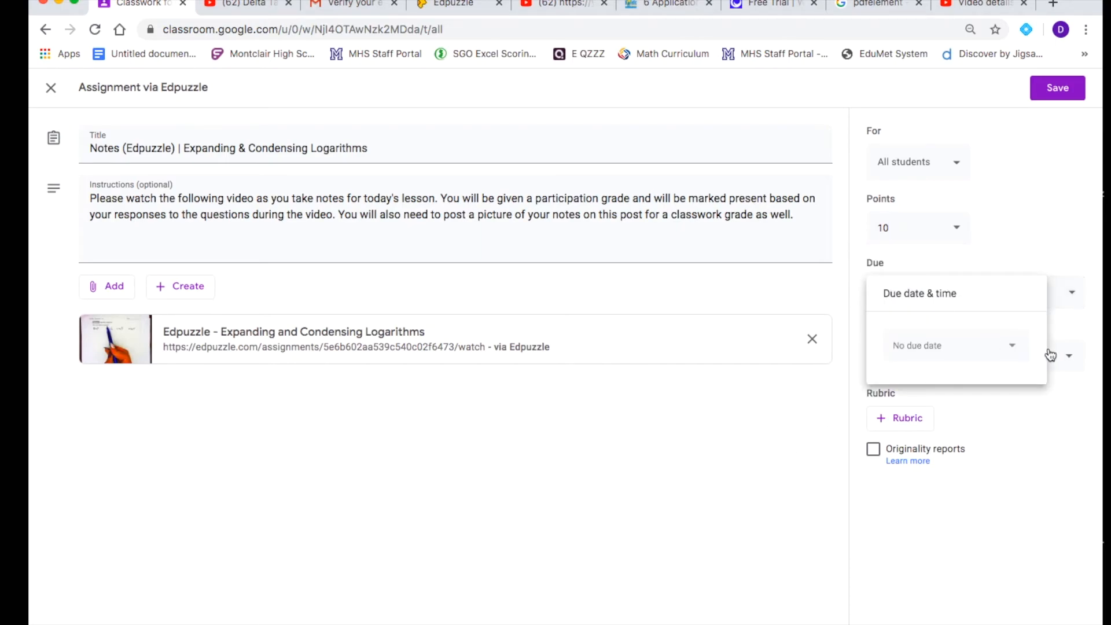
pyautogui.click(984, 348)
pyautogui.click(928, 459)
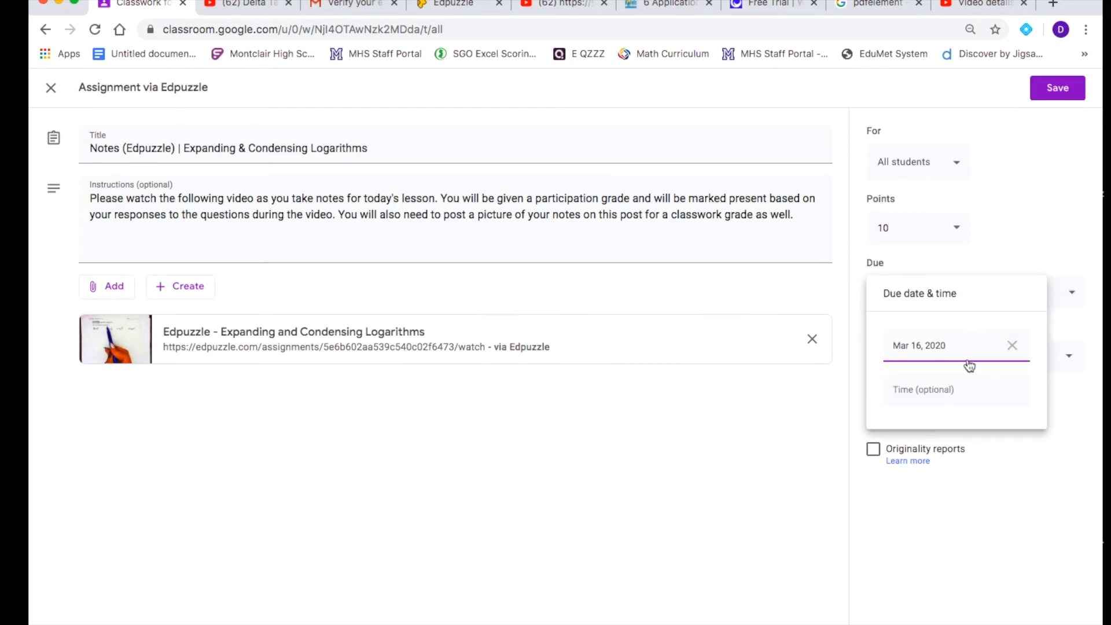
pyautogui.click(952, 391)
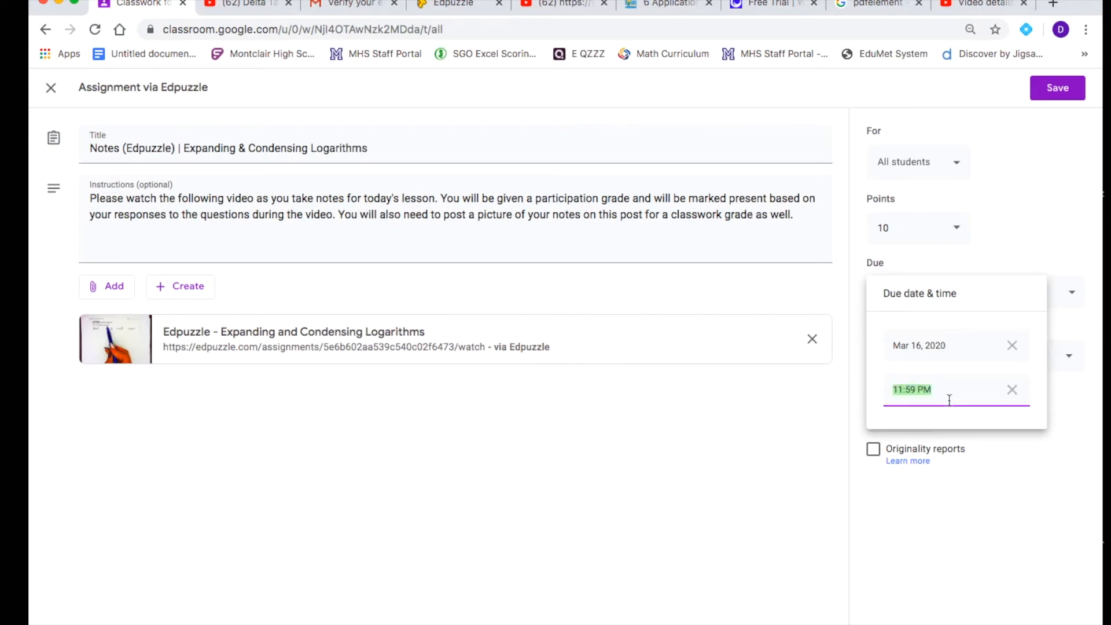
pyautogui.write('10:00 pm')
pyautogui.press('Return')
# File the assignment under the EDPUZZLE topic and attach "Unit 7 w:HWK - Exponential and Logarithmic Functions - NOTES (Sections 1-6).pdf" from the Chapter Notes folder
pyautogui.click(952, 362)
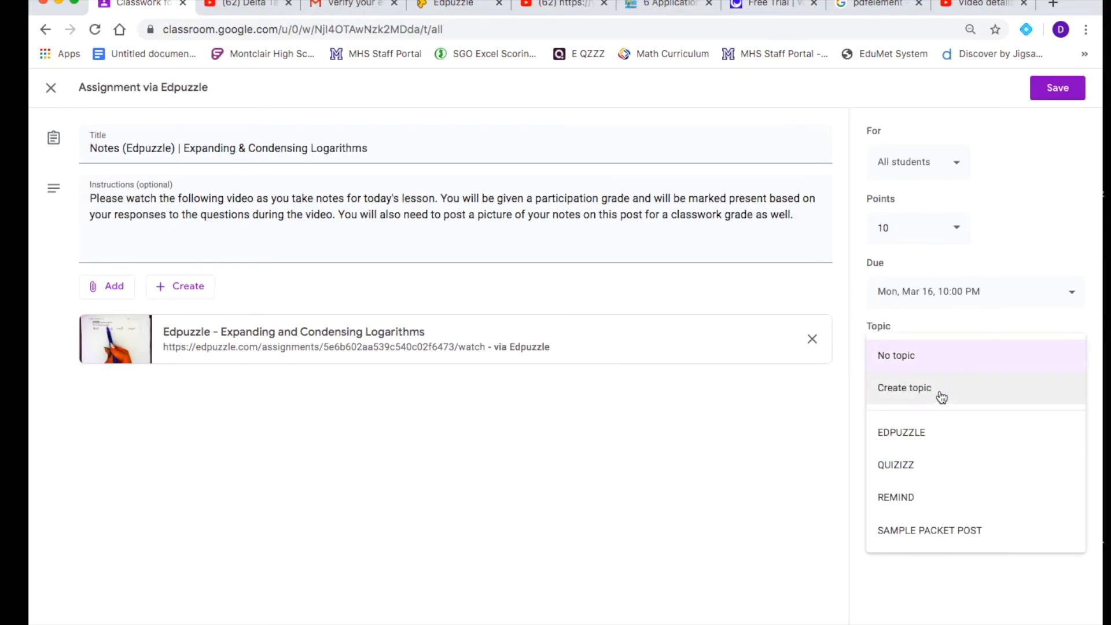
pyautogui.click(925, 441)
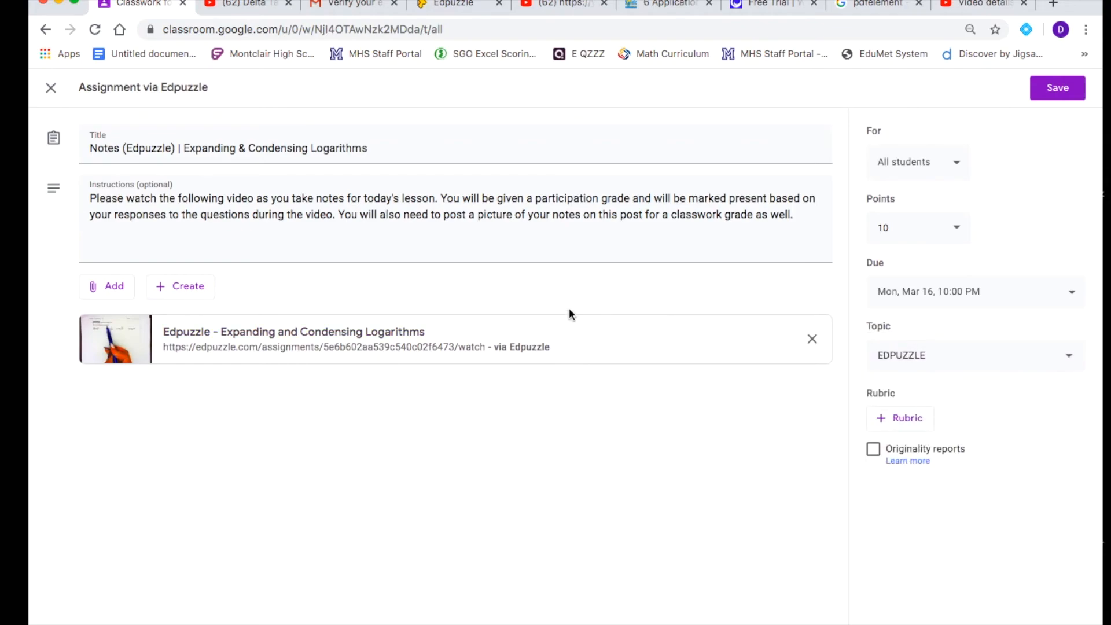
pyautogui.click(106, 286)
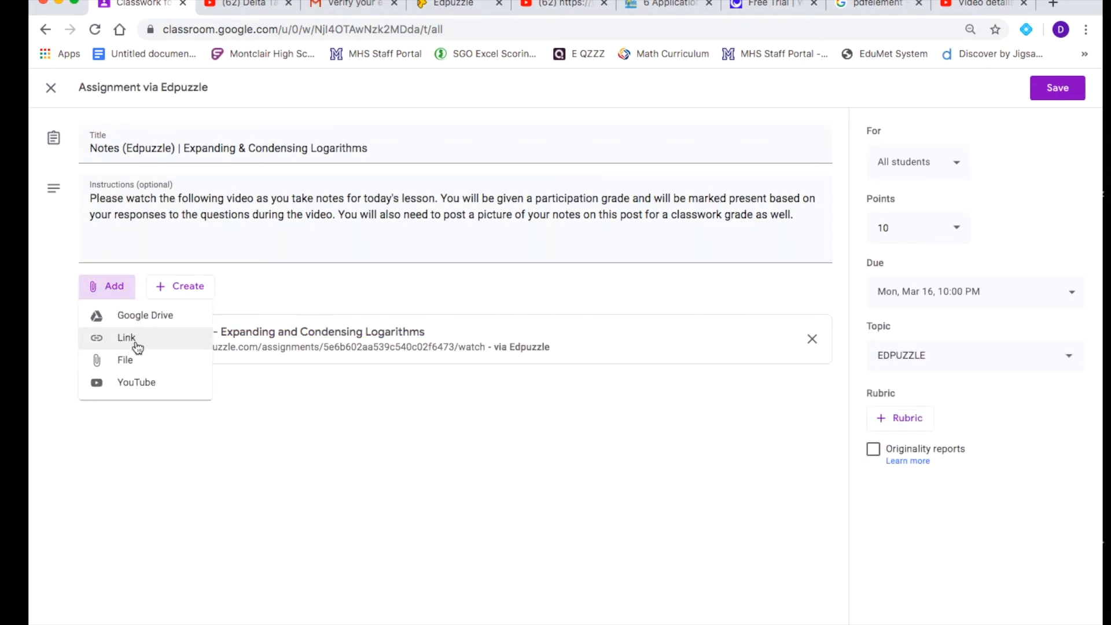
pyautogui.click(127, 360)
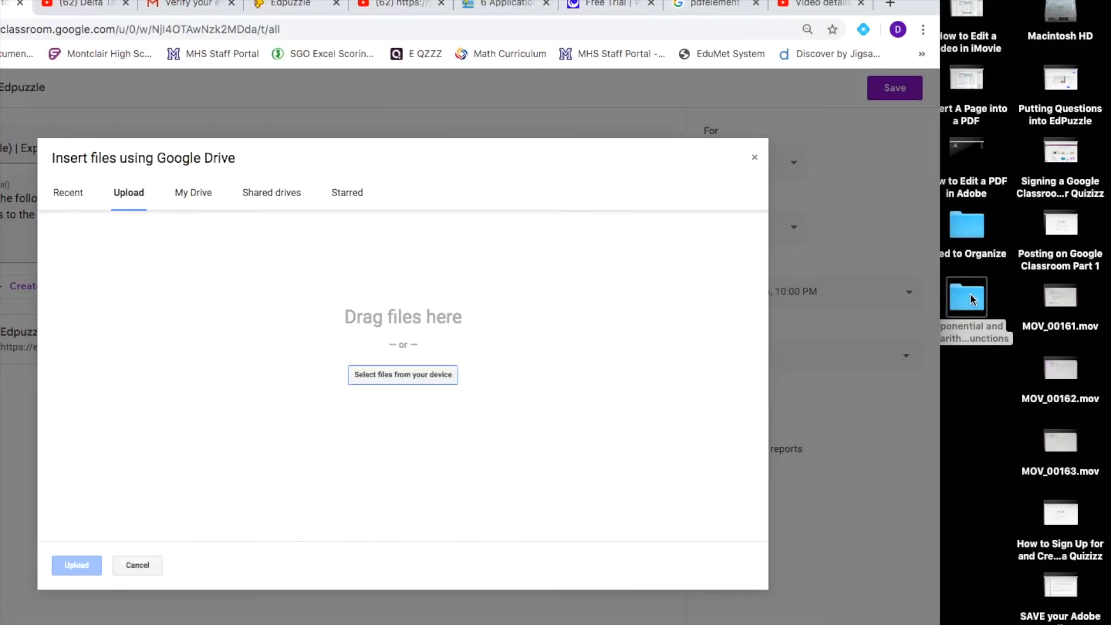
pyautogui.doubleClick(967, 295)
pyautogui.doubleClick(297, 62)
pyautogui.moveTo(290, 8); pyautogui.dragTo(841, 8)
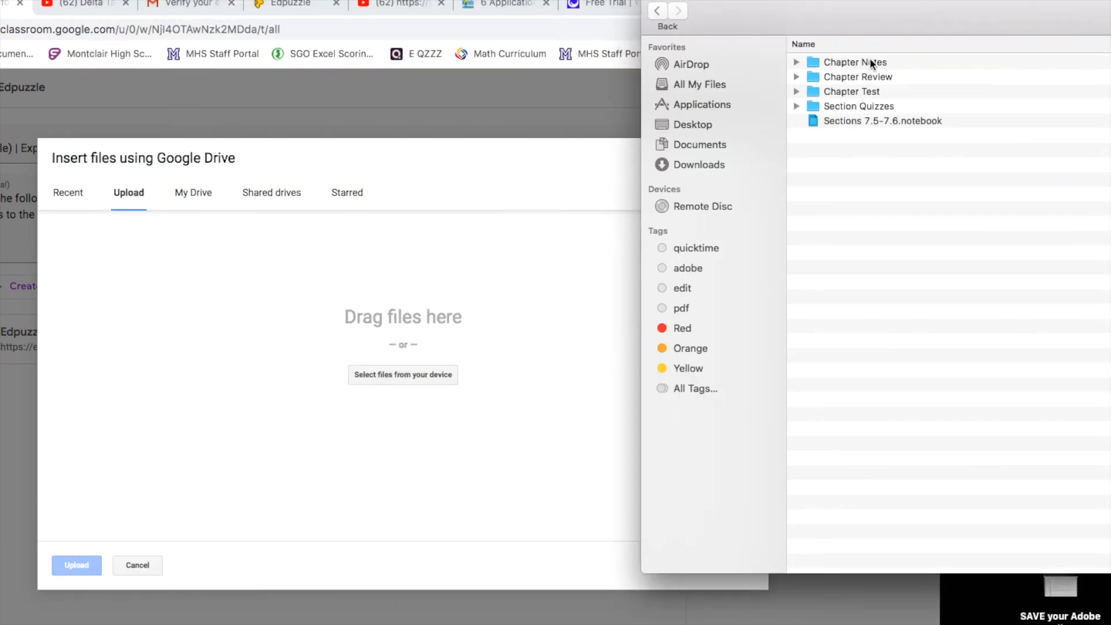
pyautogui.doubleClick(869, 62)
pyautogui.moveTo(866, 106); pyautogui.dragTo(389, 413)
pyautogui.click(76, 565)
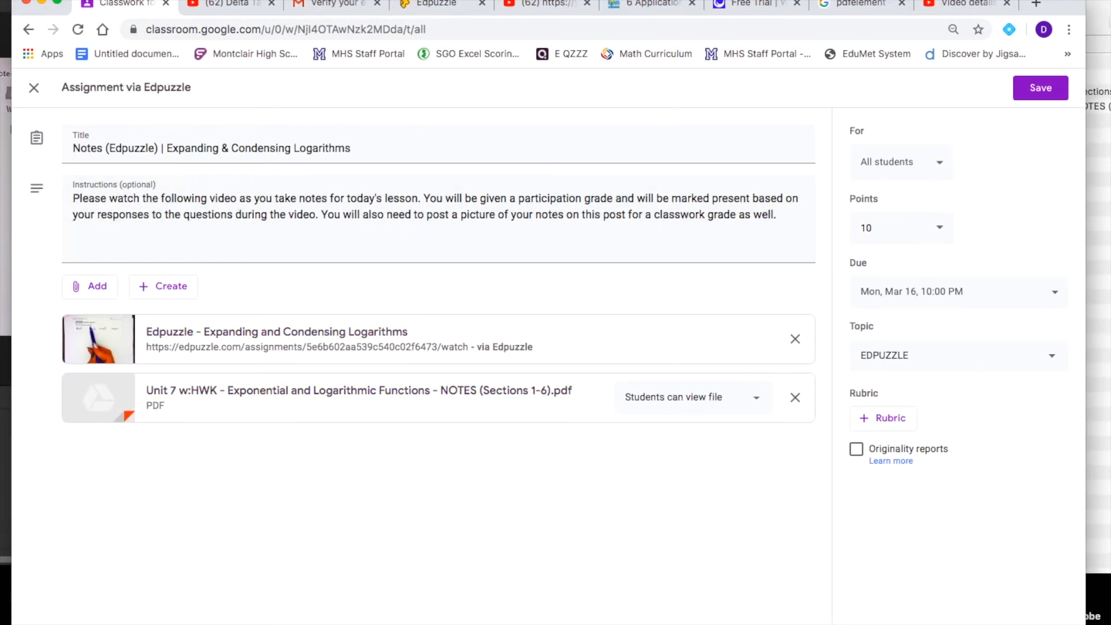
# Add a new paragraph to the instructions assigning "**Homework**" #s 1-40 on the pages following this section in the attached packet
pyautogui.click(784, 220)
pyautogui.press('Return')
pyautogui.write('Your Homework')
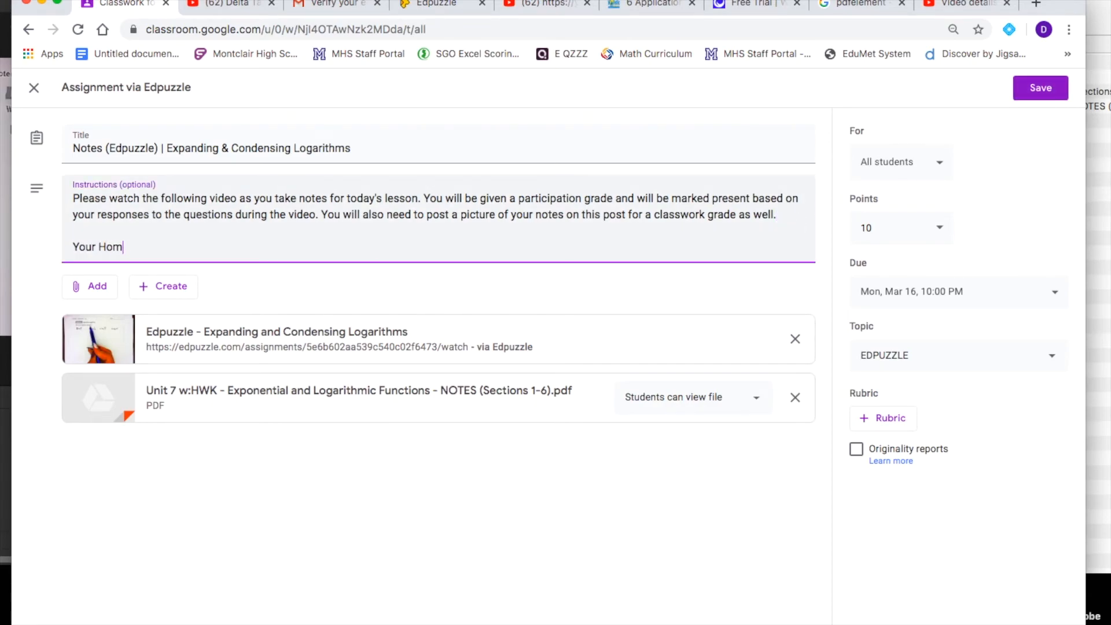
pyautogui.click(99, 248)
pyautogui.write('**** for this section is ')
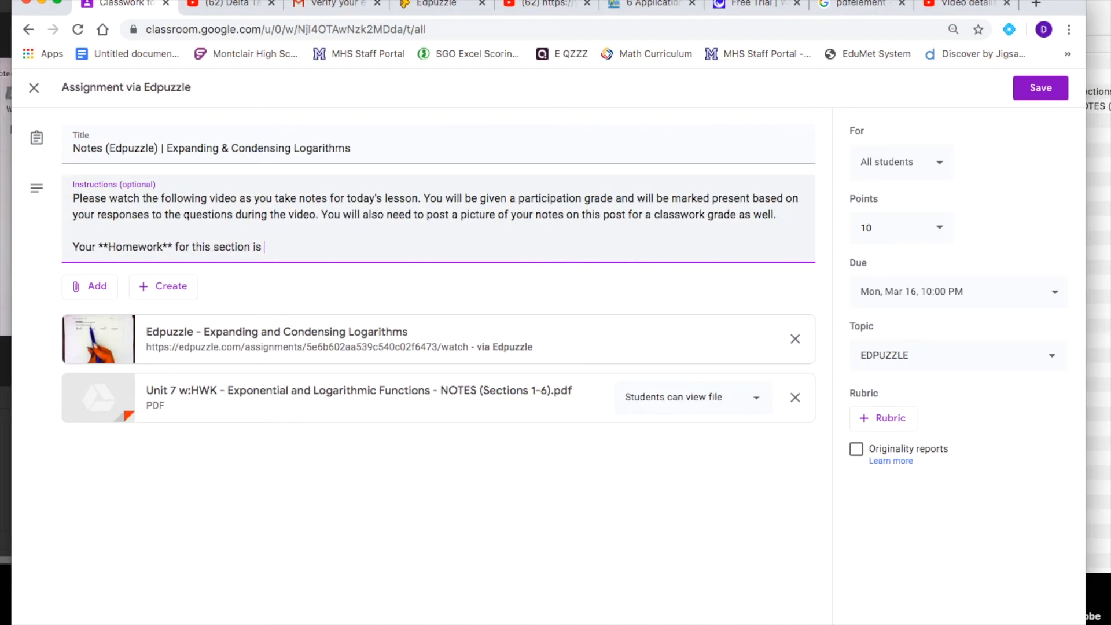
pyautogui.write('#s 1-40 on the pages following thi')
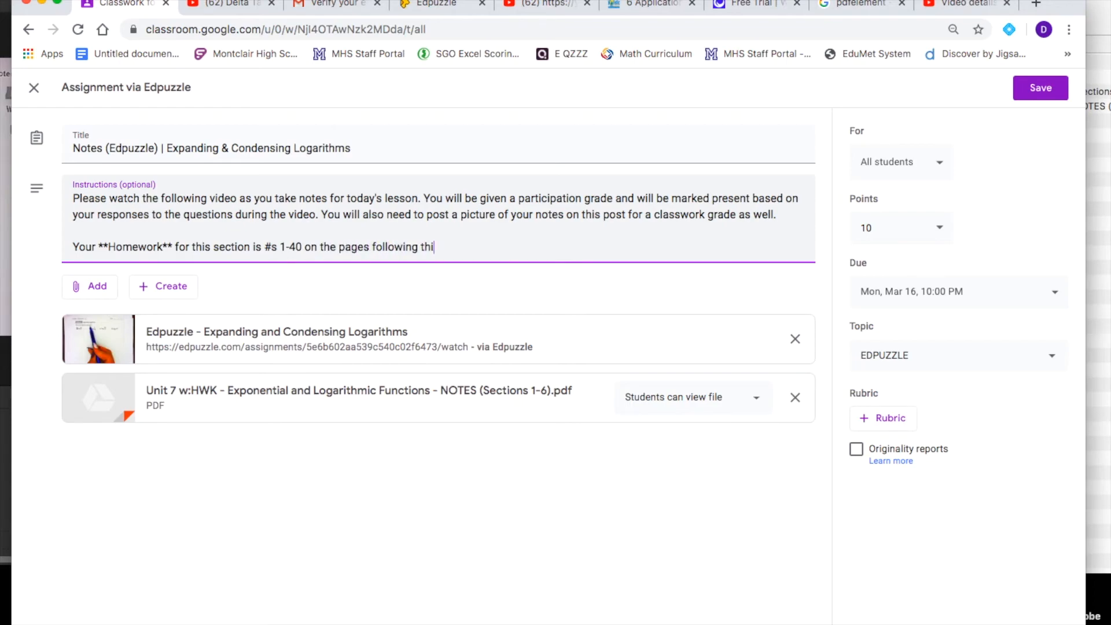
pyautogui.write('s section in the attached packet. You ma')
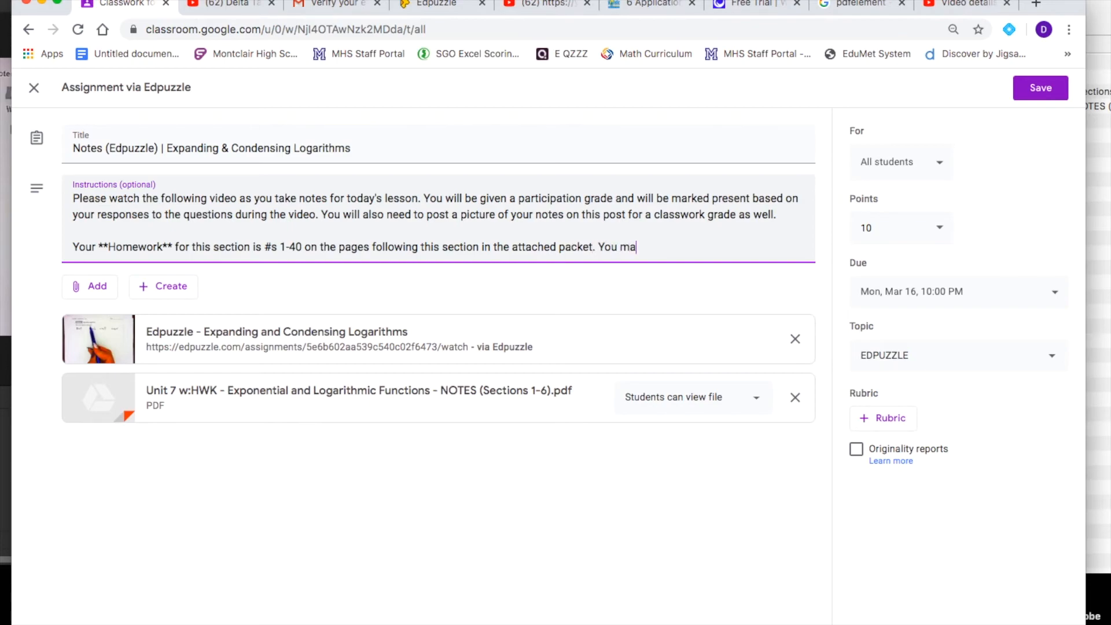
# Add that students may do the homework on the printed pages or in their notebook, and submit it on a separate post
pyautogui.write('y do them on the printed p')
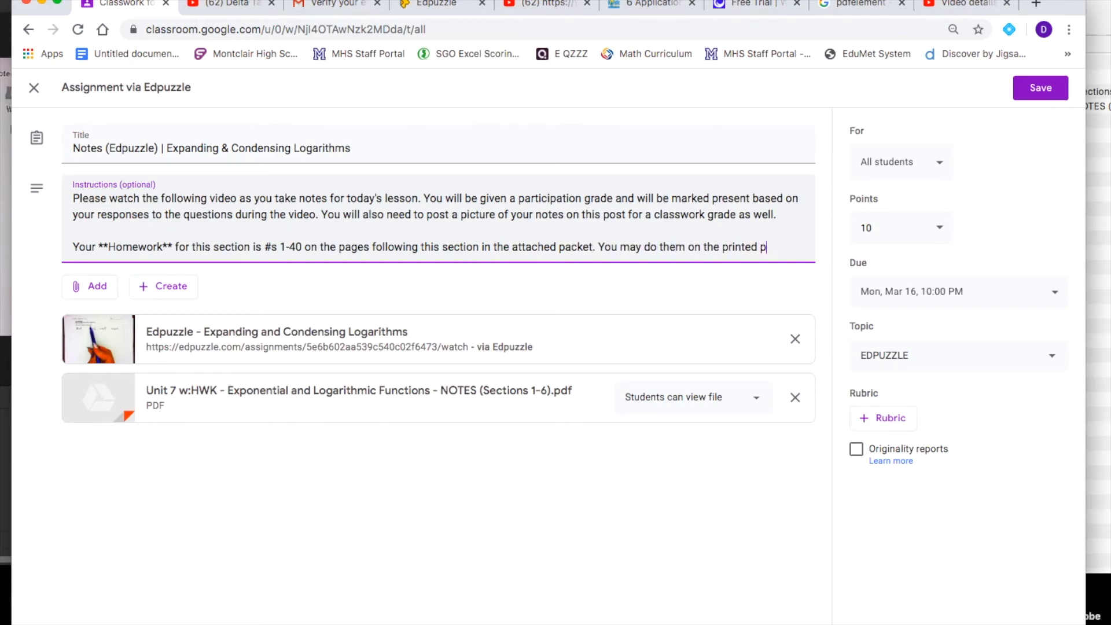
pyautogui.write('ages or you may do them in your notebook')
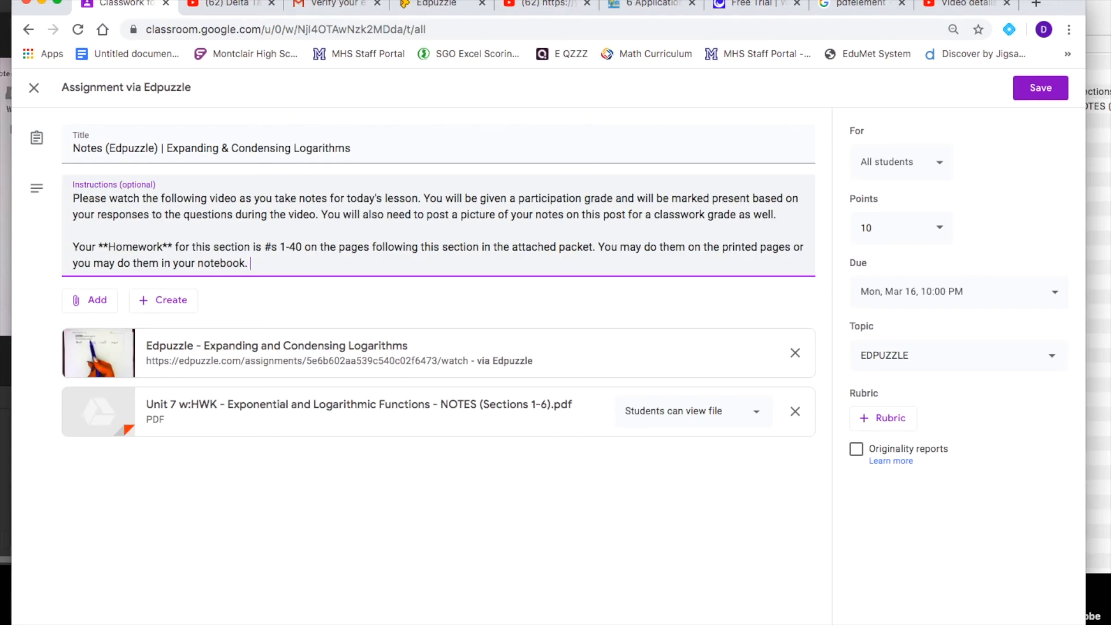
pyautogui.write('. There will be a separate')
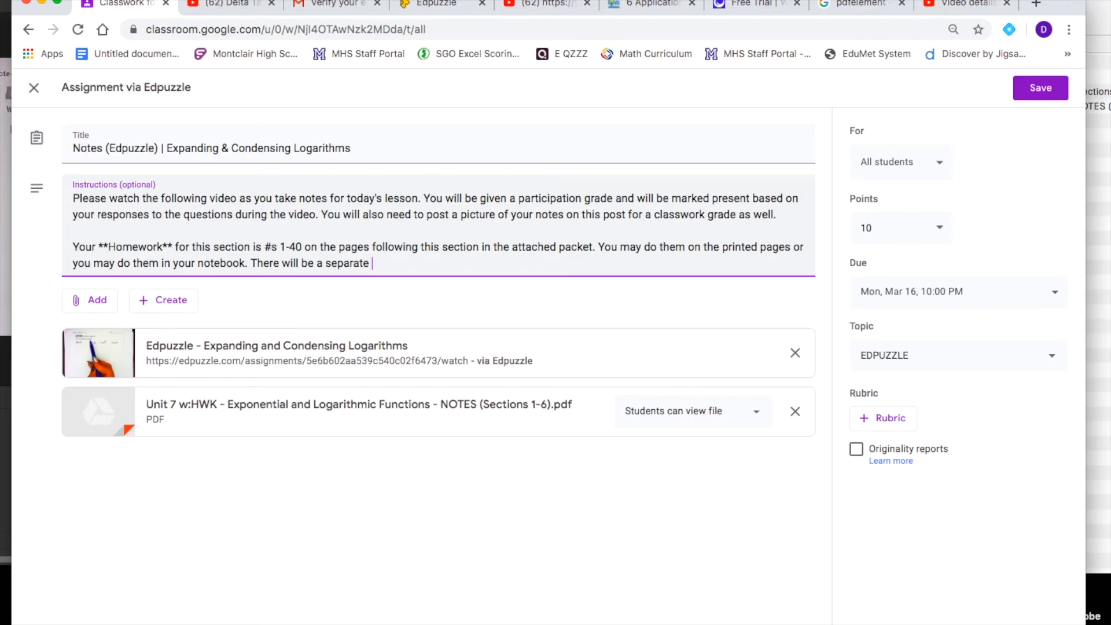
pyautogui.write(' poste')
pyautogui.press('BackSpace')
pyautogui.write('for you to submit your homework.')
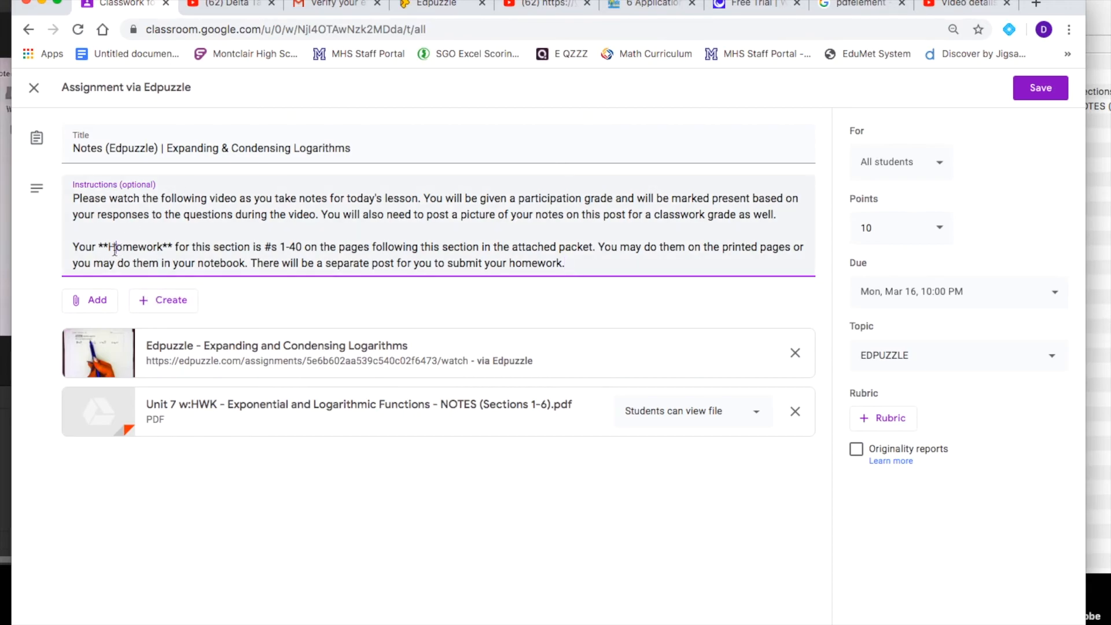
# Reword the opening of the homework paragraph to "**homework** for this section is:"
pyautogui.press('BackSpace')
pyautogui.write('h')
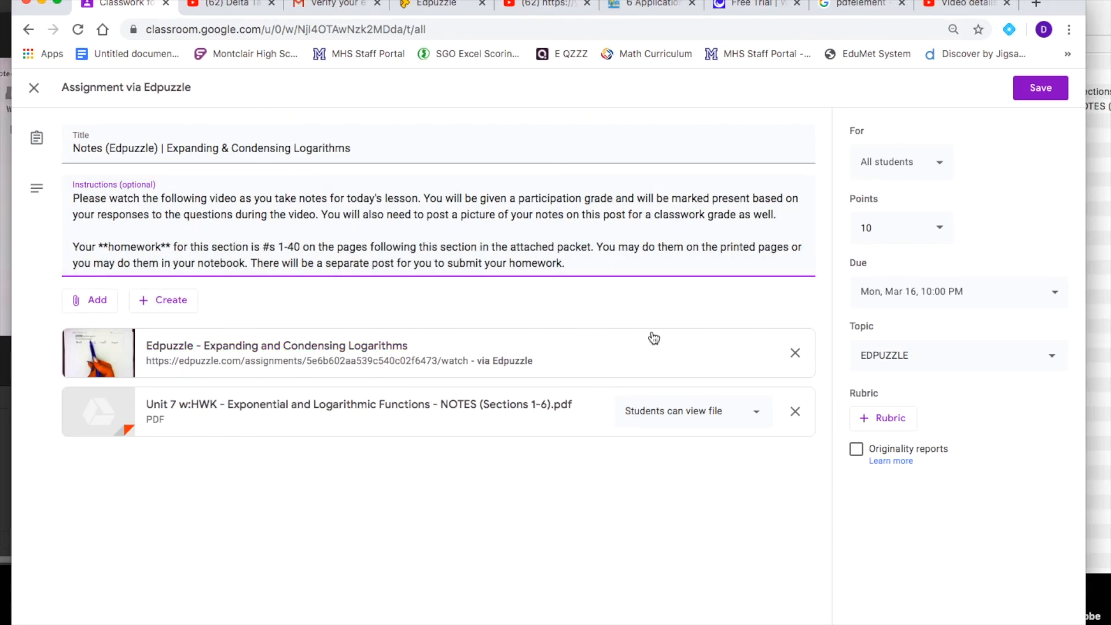
pyautogui.moveTo(98, 246); pyautogui.dragTo(65, 243)
pyautogui.press('BackSpace')
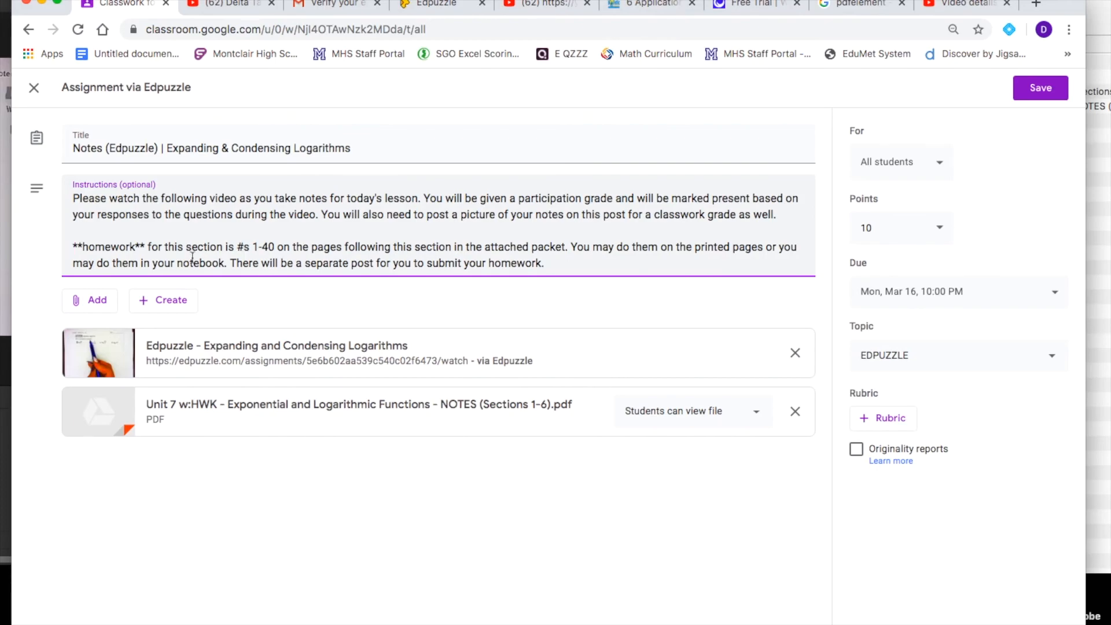
pyautogui.click(234, 249)
pyautogui.write(':')
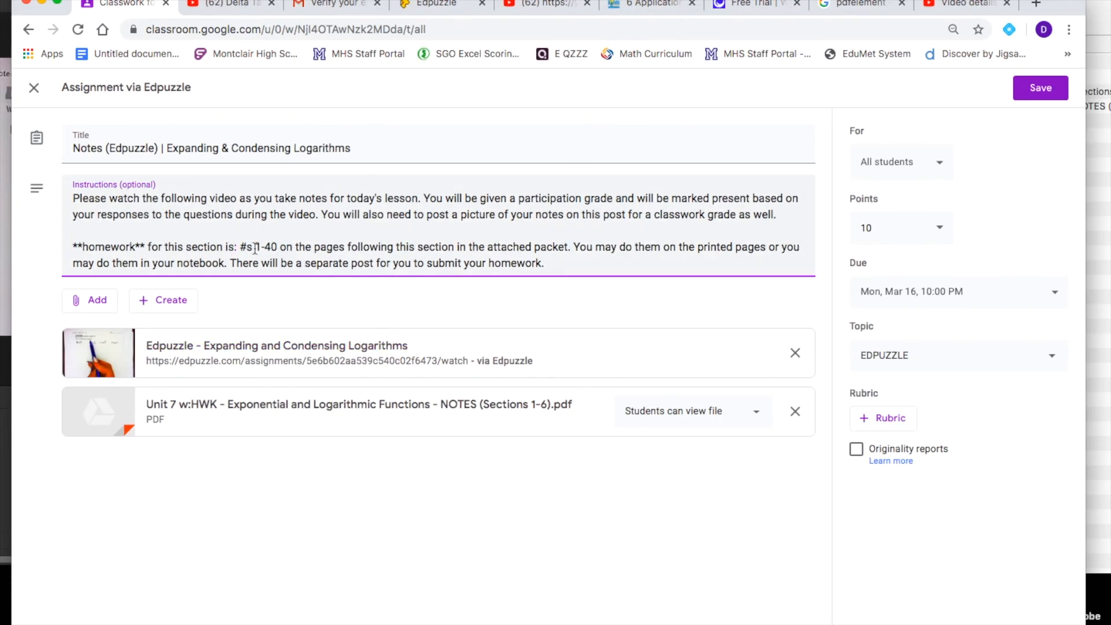
# Remove the colon and problem numbers from the homework sentence and insert "(#s 1-40)" after "attached packet." instead
pyautogui.moveTo(240, 247); pyautogui.dragTo(280, 247)
pyautogui.press('BackSpace')
pyautogui.press('BackSpace')
pyautogui.press('BackSpace')
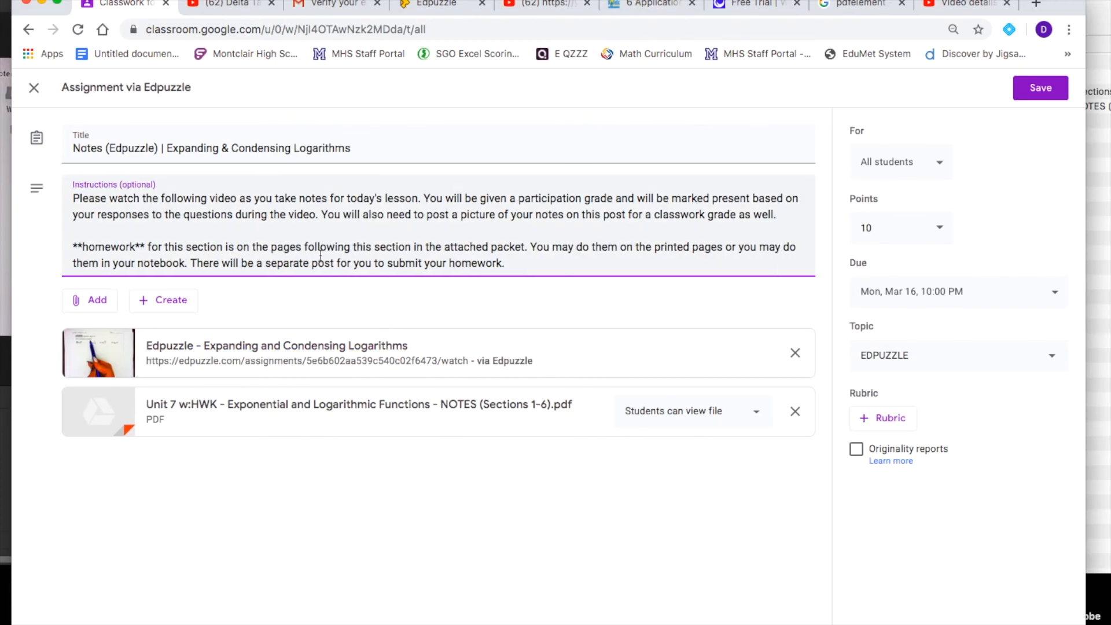
pyautogui.write('(#s 1-40)')
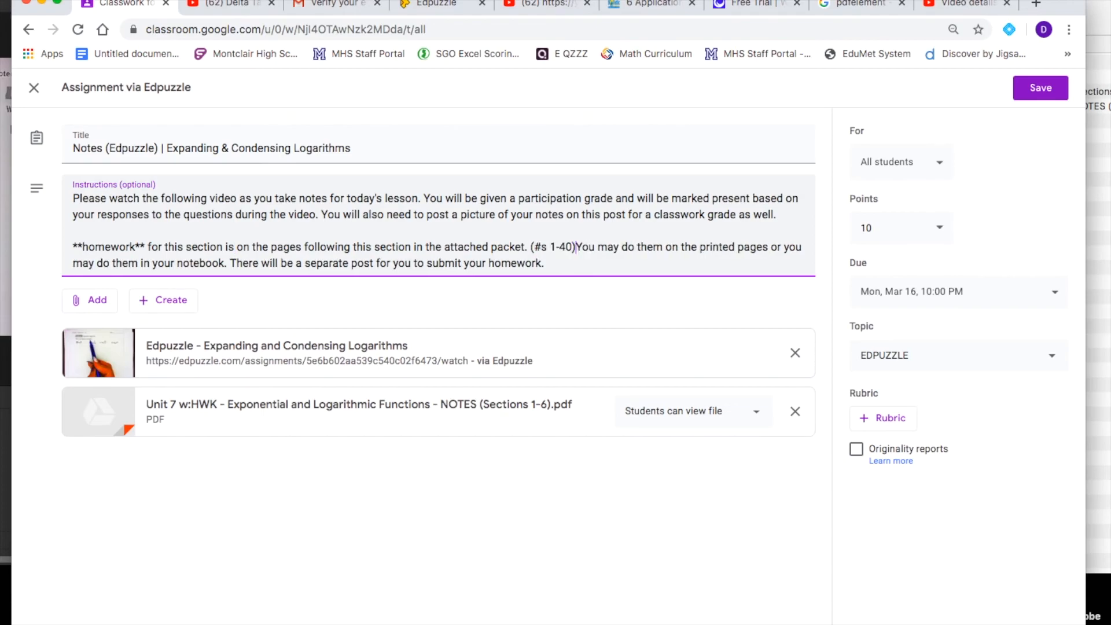
# Start the printed-pages sentence and the separate-post sentence on their own lines, and save the assignment
pyautogui.press('Return')
pyautogui.click(459, 264)
pyautogui.press('Return')
pyautogui.click(1047, 91)
pyautogui.click(629, 402)
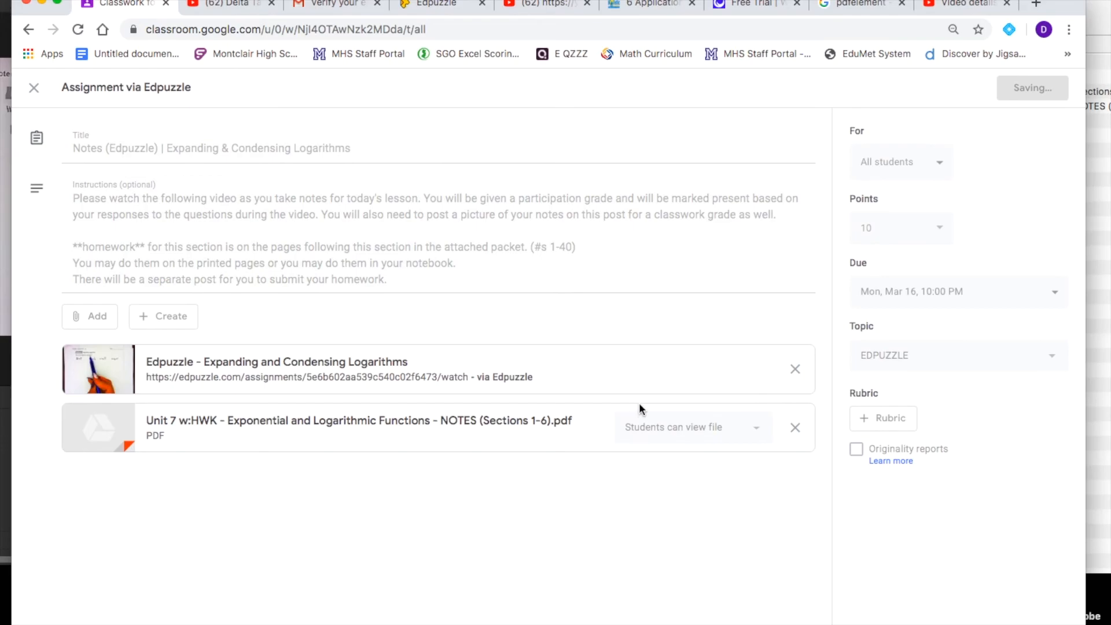
pyautogui.scroll(-2, 583, 286)
pyautogui.scroll(2, 582, 286)
# Switch to Edpuzzle, leave the video editor for the home page and look over the suggested math lessons
pyautogui.click(433, 95)
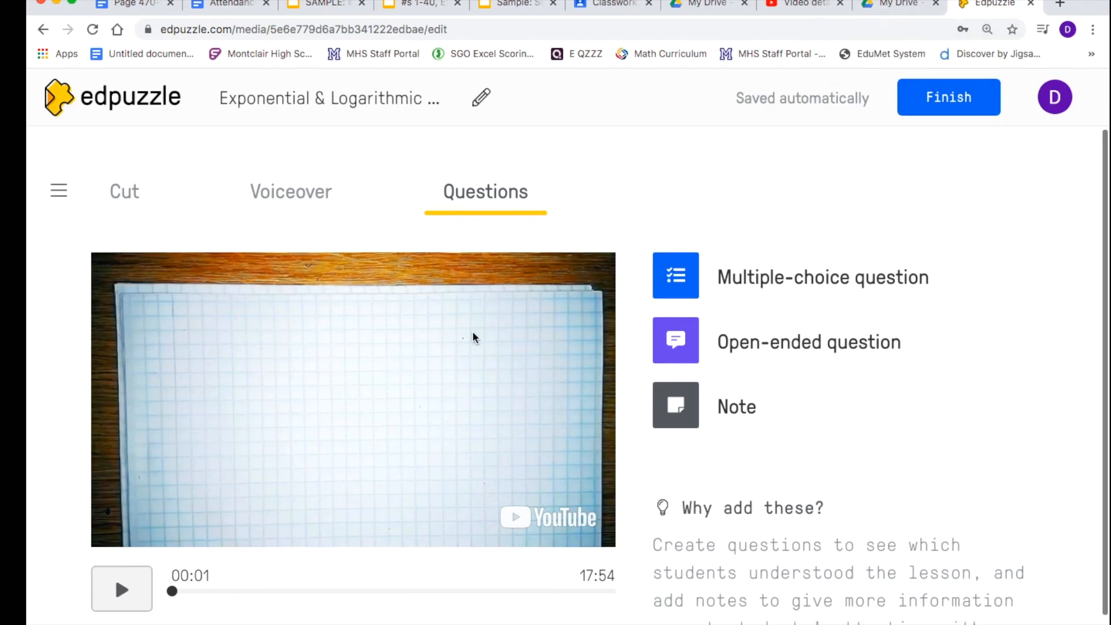
pyautogui.scroll(-1, 473, 337)
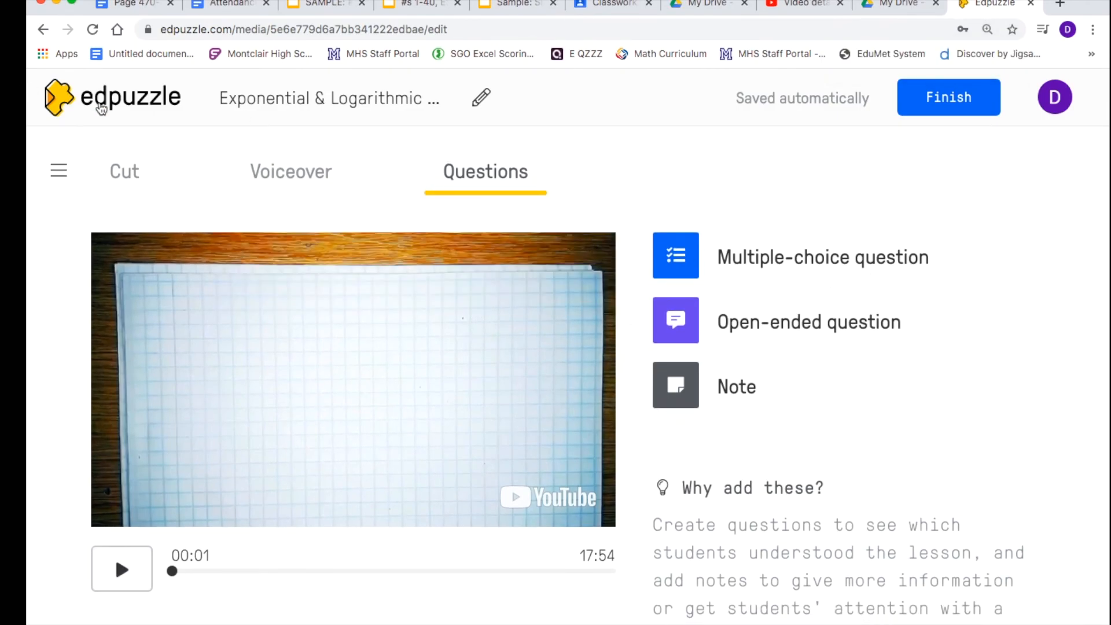
pyautogui.click(100, 108)
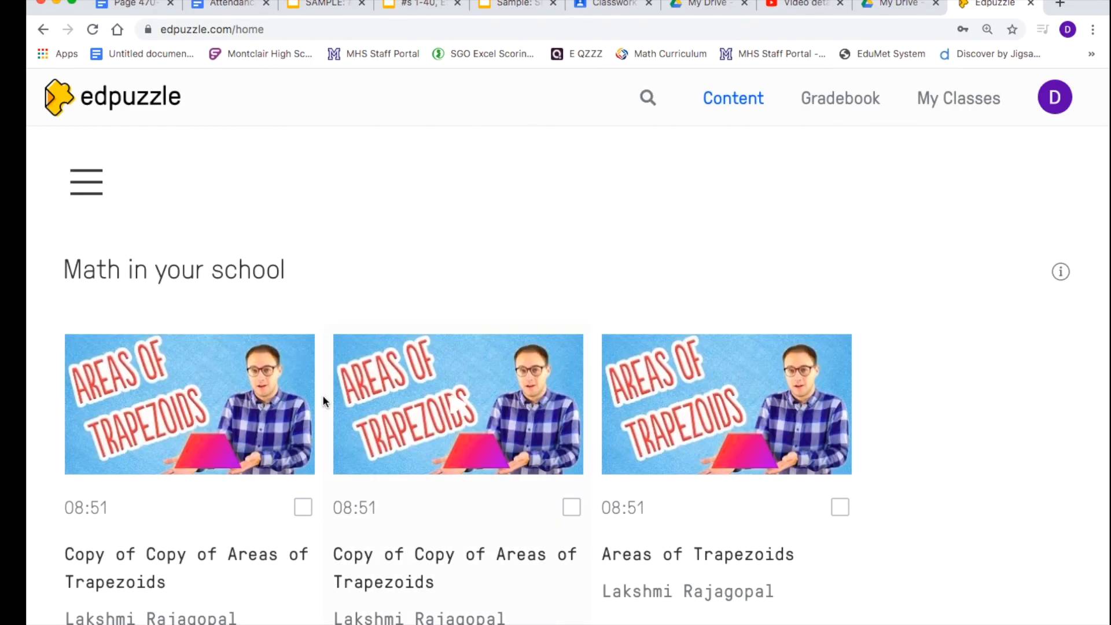
pyautogui.scroll(-10, 322, 398)
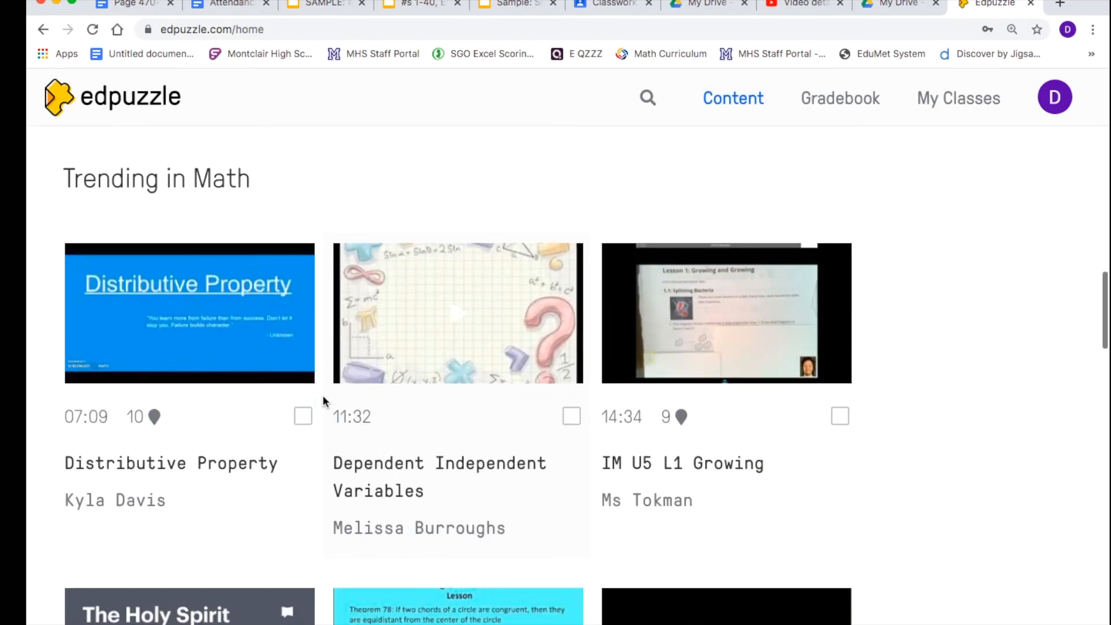
pyautogui.scroll(10, 323, 398)
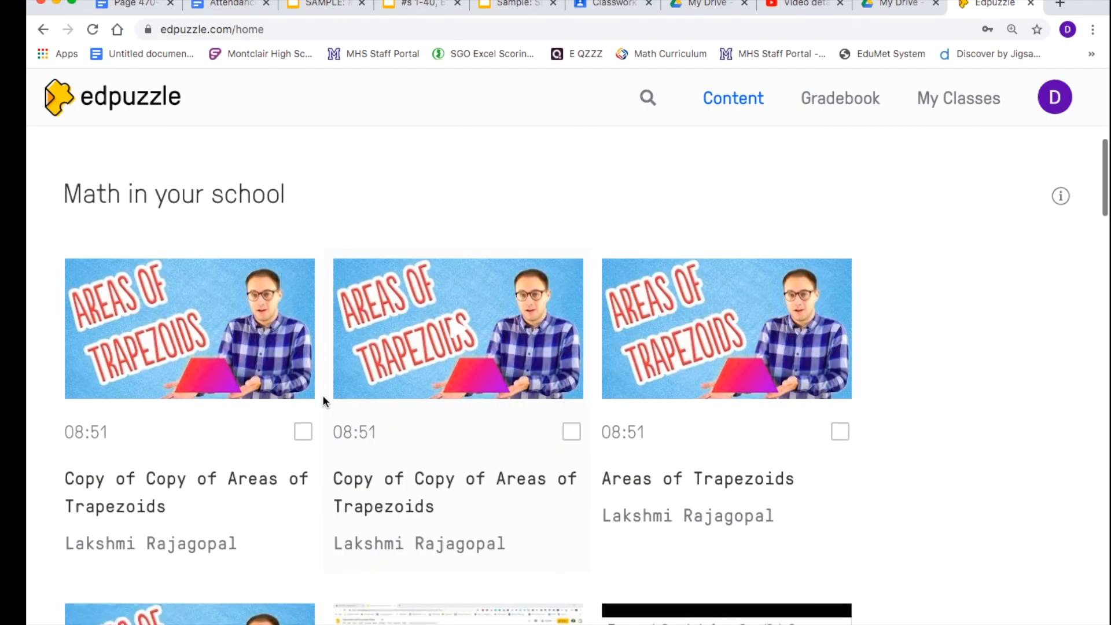
# Check how many questions or notes the "Exponents and Exponent Rules" and "Distributive Property" lessons contain
pyautogui.scroll(-8, 322, 399)
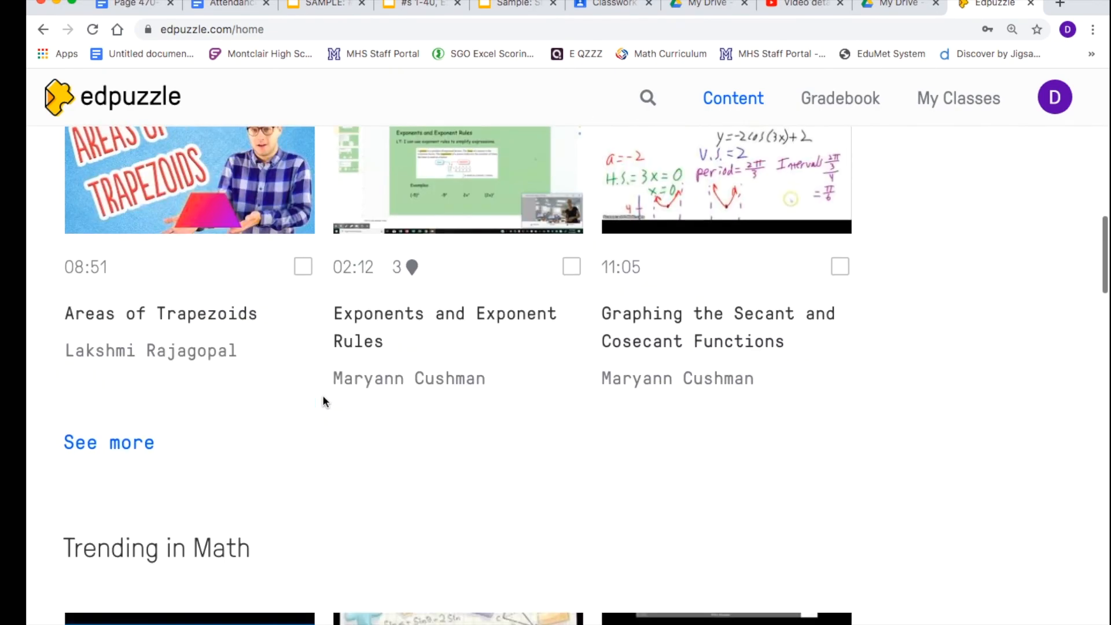
pyautogui.scroll(2, 321, 395)
pyautogui.moveTo(411, 350)
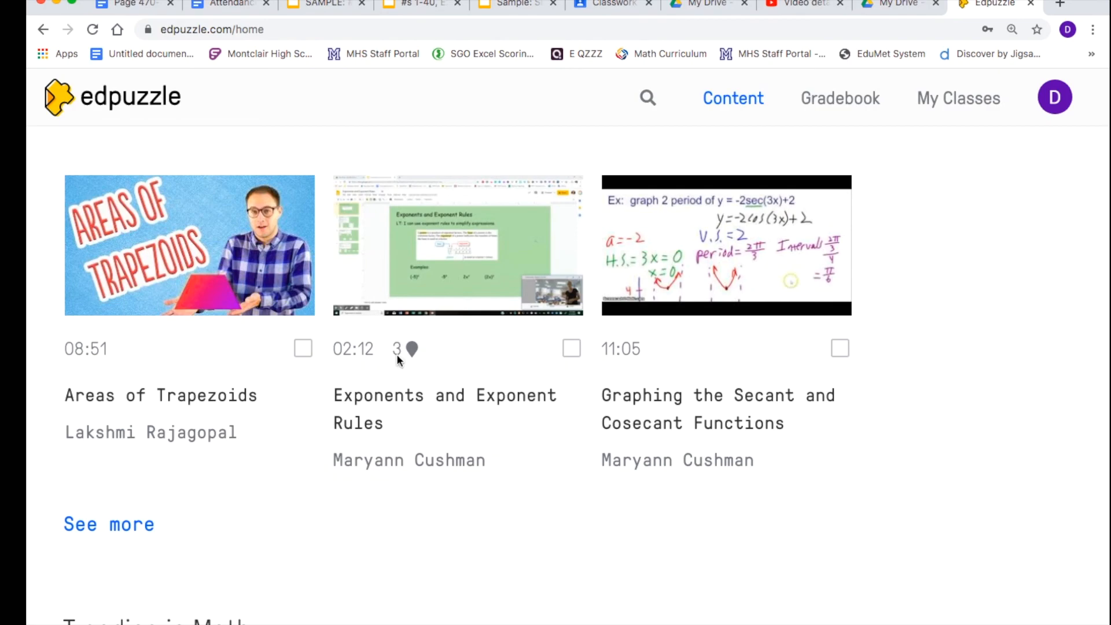
pyautogui.scroll(-8, 422, 354)
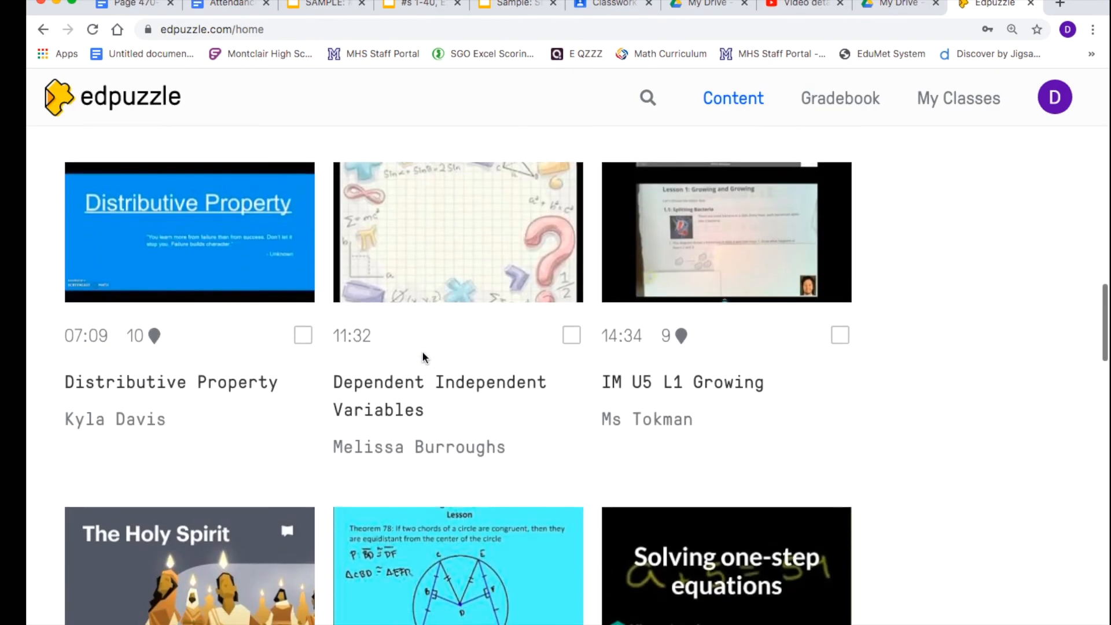
pyautogui.scroll(-1, 422, 357)
pyautogui.moveTo(156, 281)
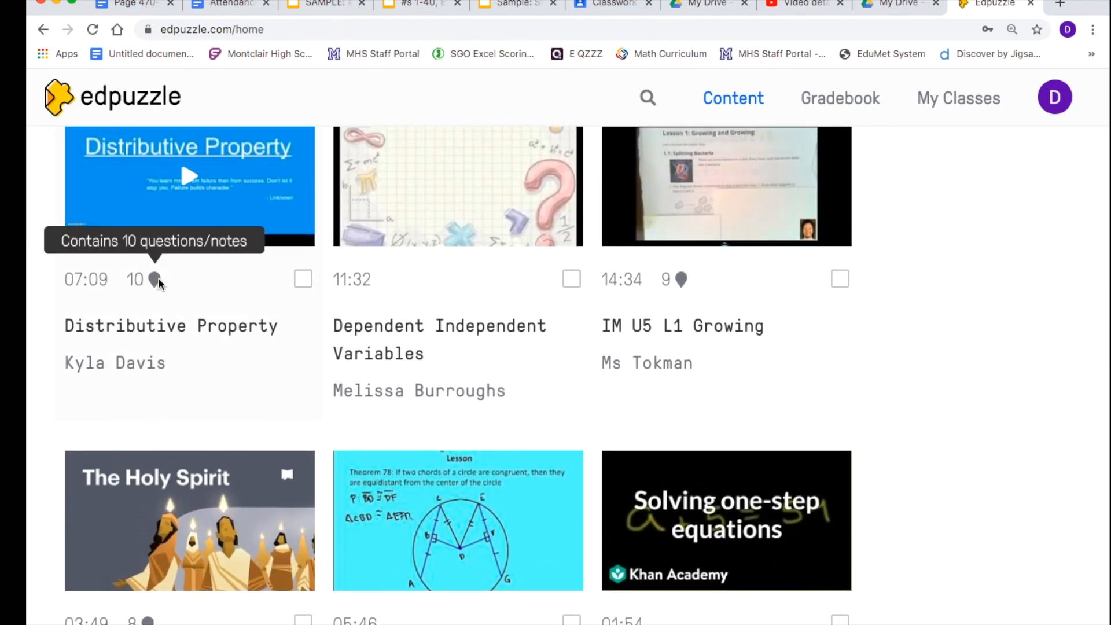
# Browse the remaining trending lessons on the home page, including the Trending in New Jersey section
pyautogui.scroll(-6, 157, 280)
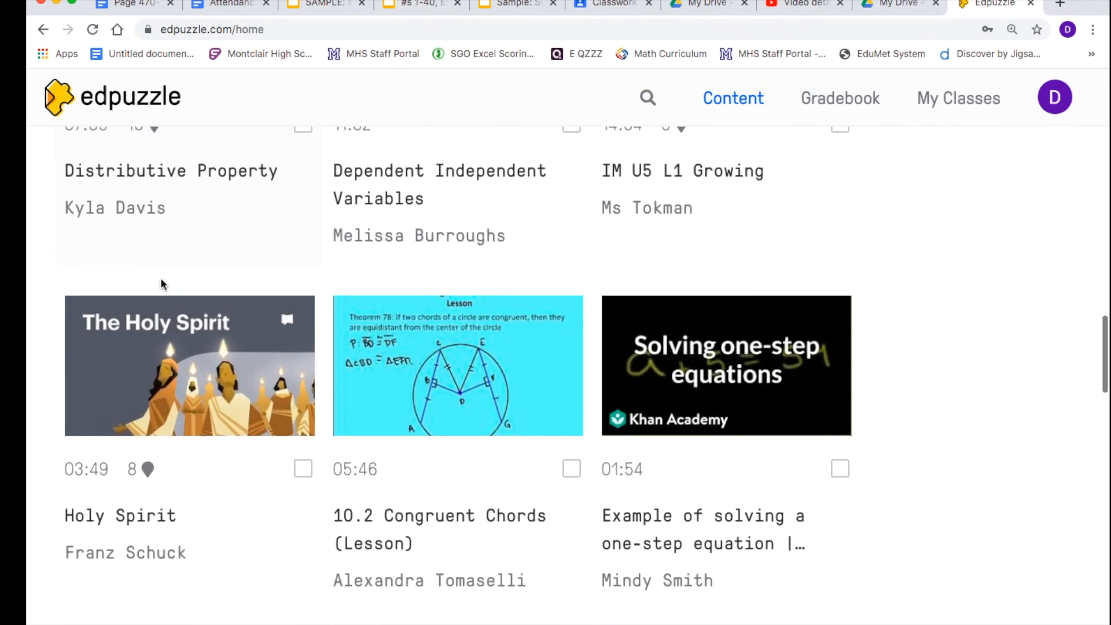
pyautogui.scroll(-9, 161, 280)
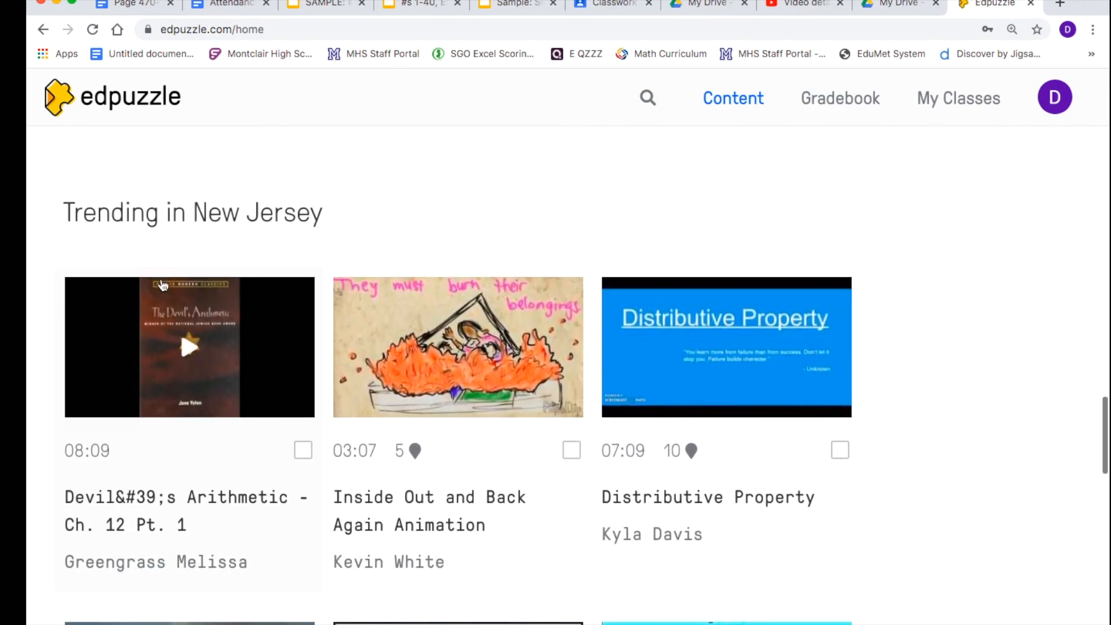
pyautogui.scroll(-3, 515, 256)
pyautogui.scroll(20, 544, 262)
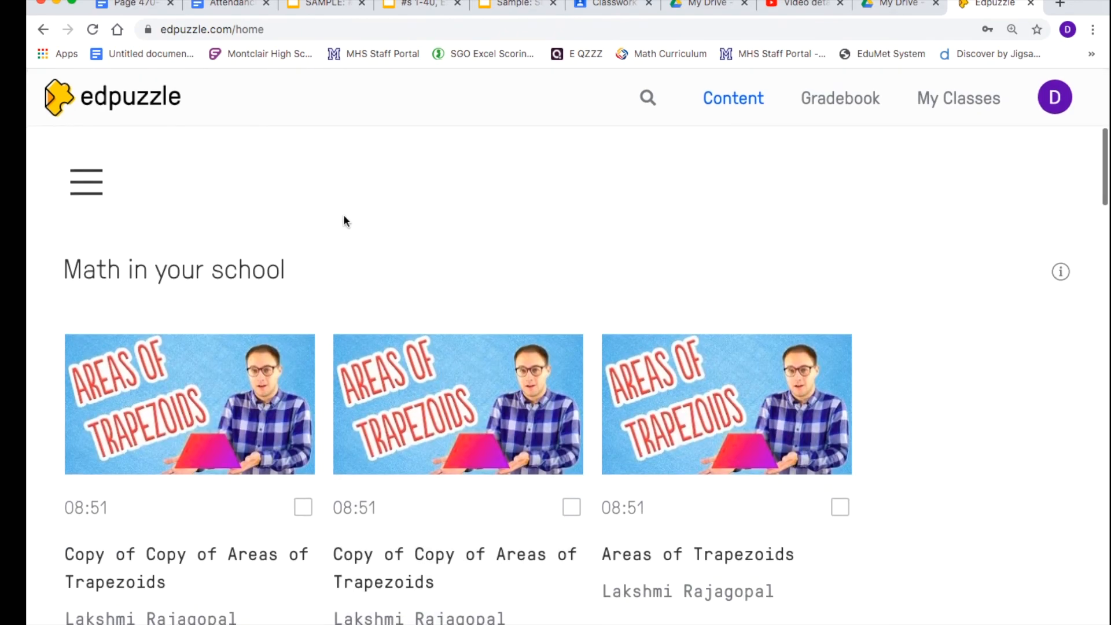
# Reset the page zoom to 100% and look over the content categories and popular channels
pyautogui.press('super+0')
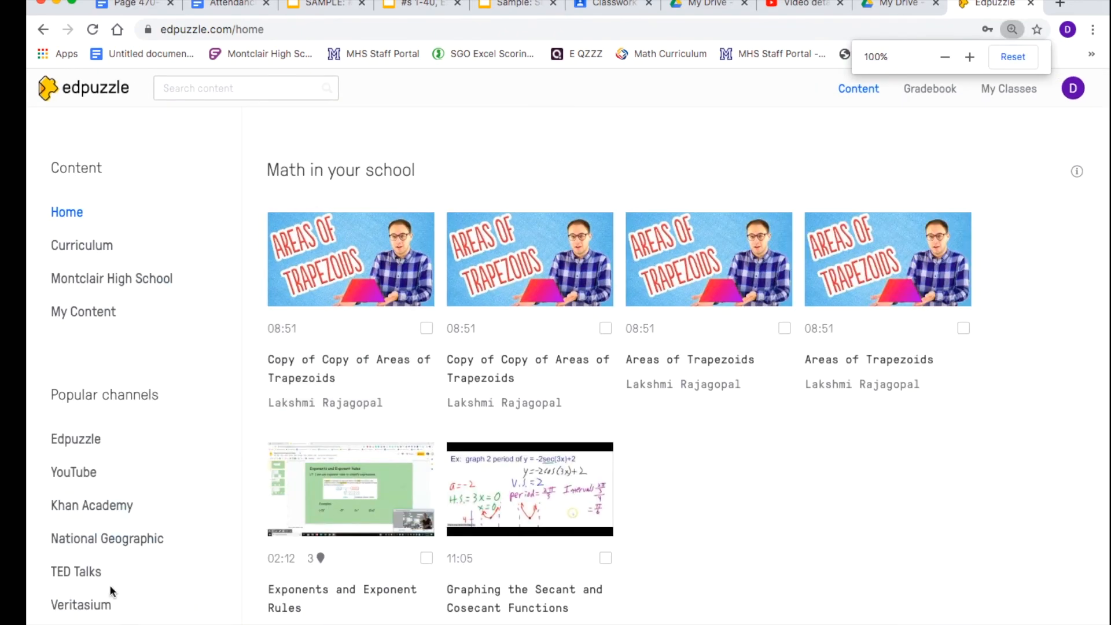
pyautogui.scroll(-2, 109, 585)
pyautogui.scroll(2, 110, 602)
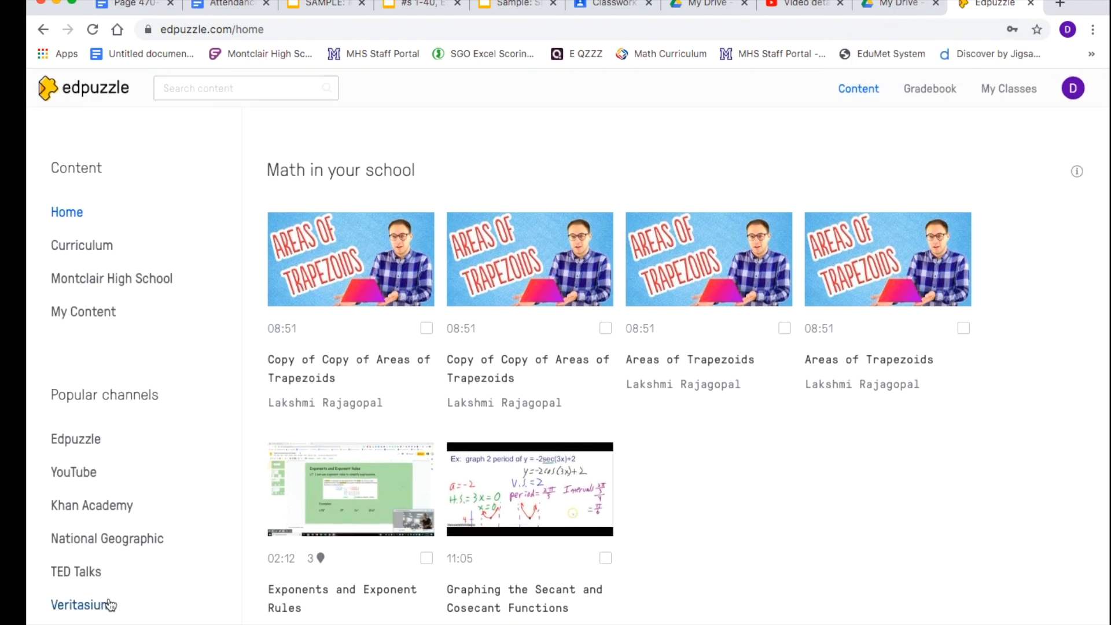